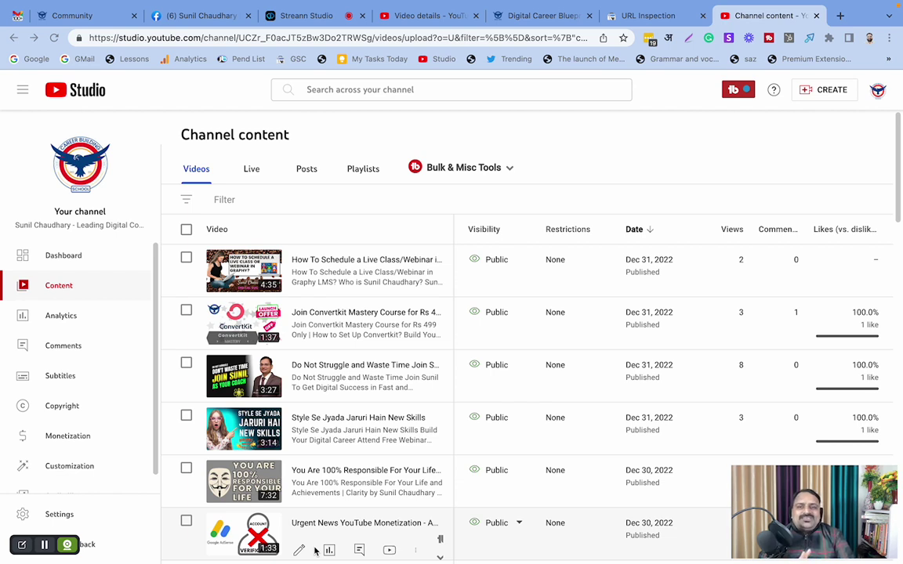
mouse_move(94, 540)
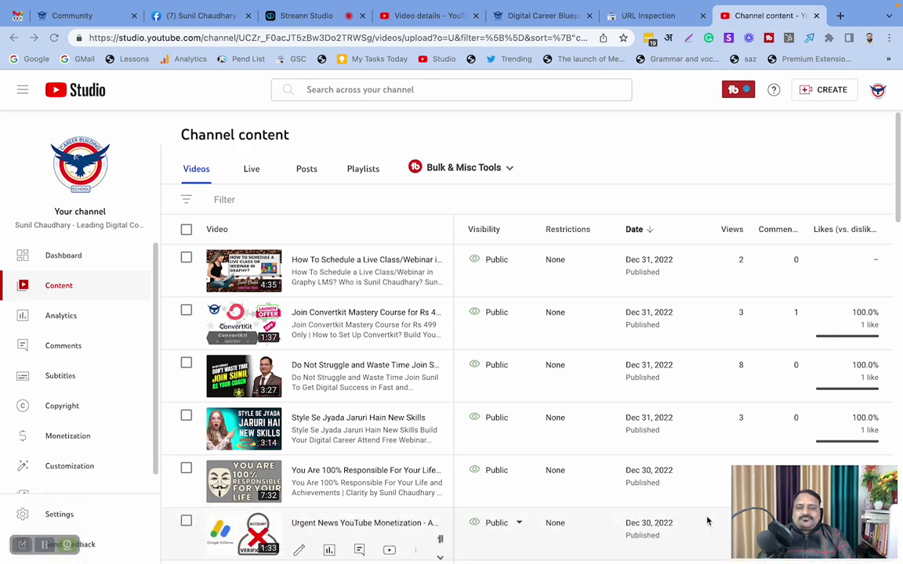
drag(35, 545, 825, 47)
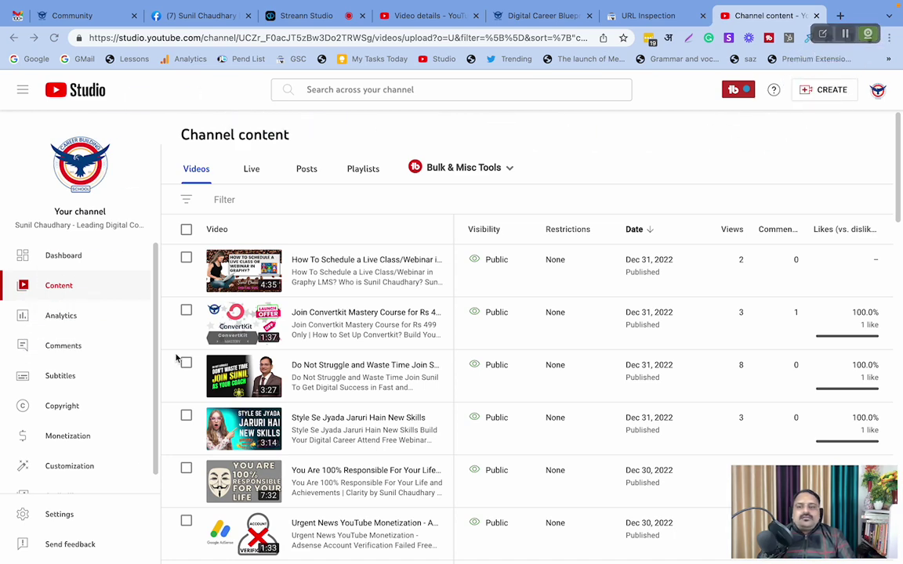
Switch to Finder and look through the temporary folder for a video file to upload
mouse_move(81, 547)
click(47, 541)
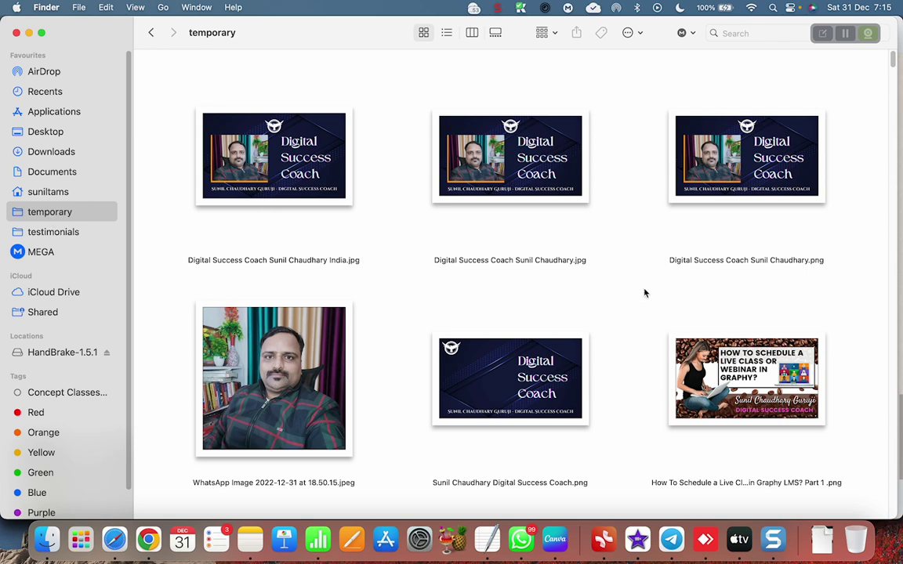
scroll(641, 300, down, 5)
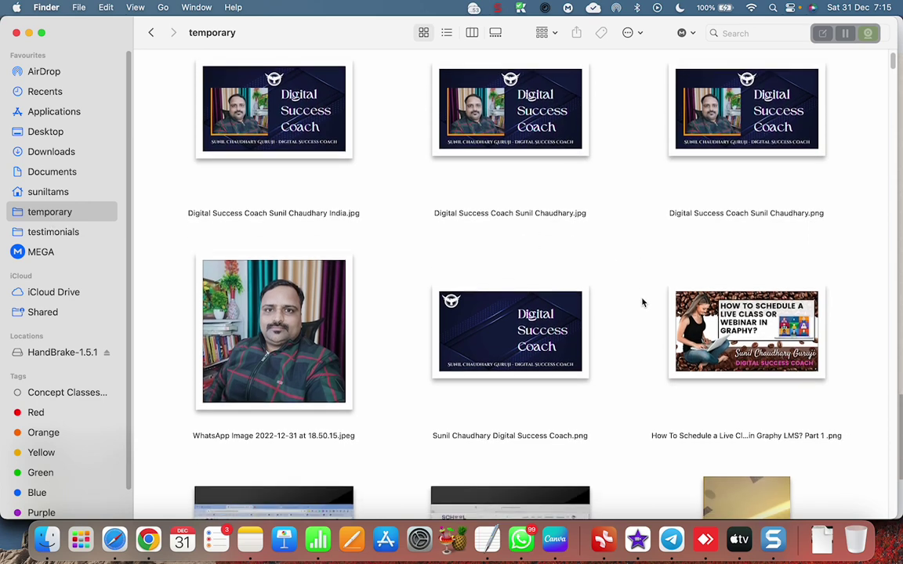
scroll(641, 303, down, 10)
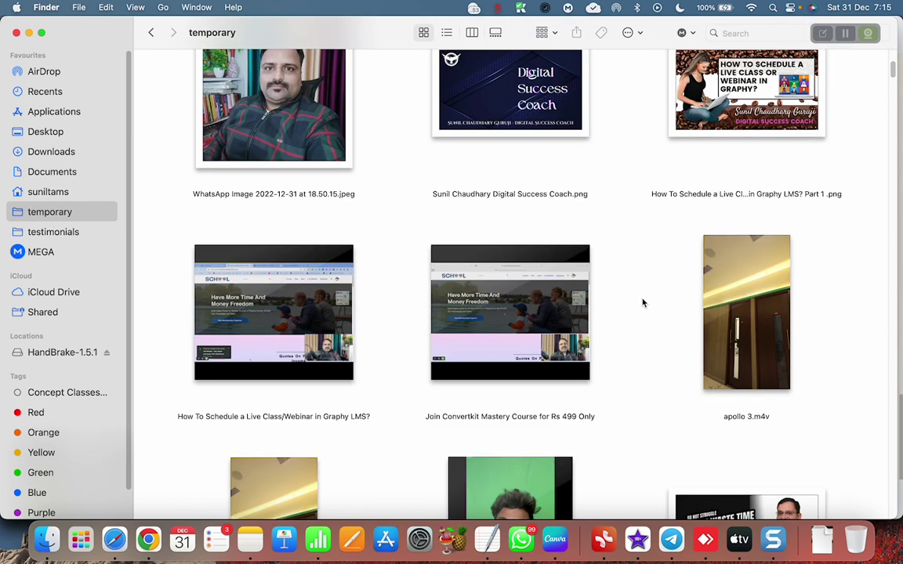
scroll(642, 302, down, 3)
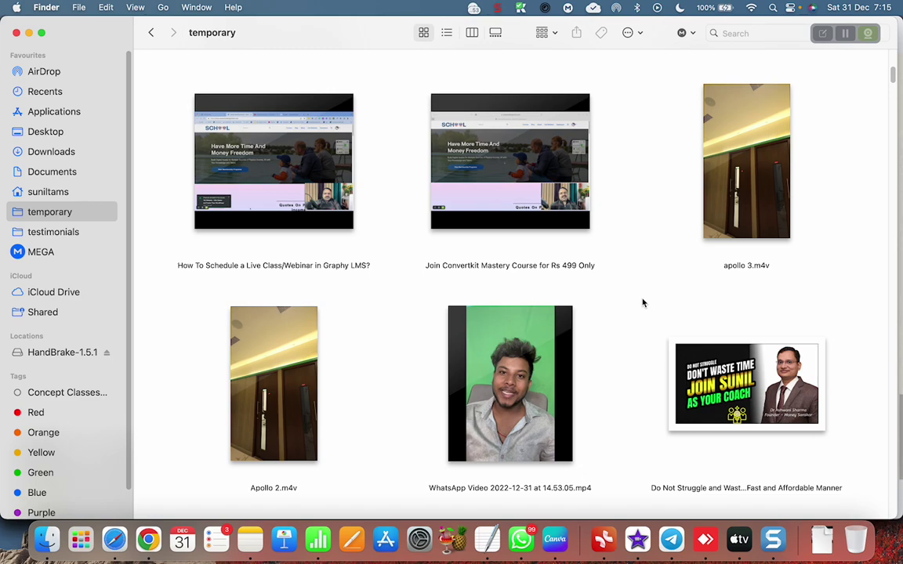
click(54, 193)
click(49, 212)
scroll(435, 279, down, 2)
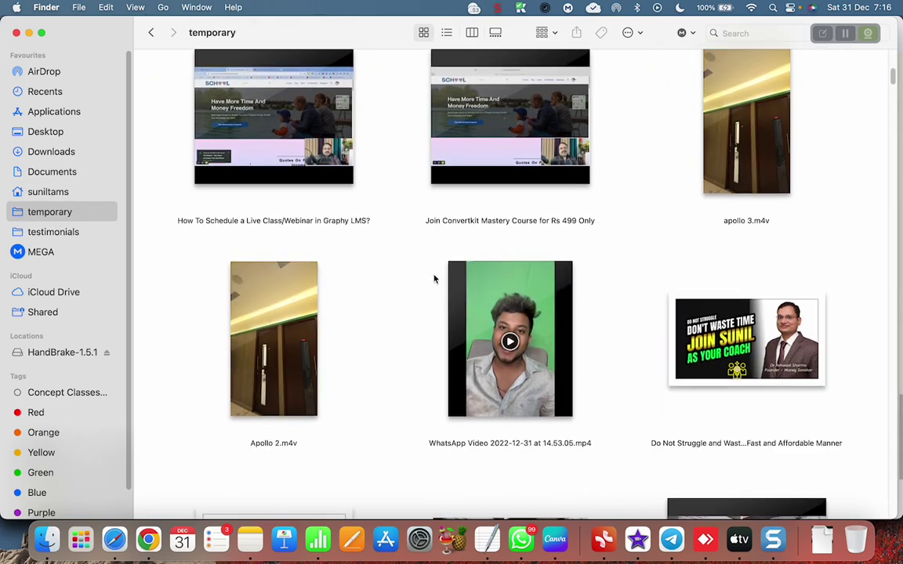
scroll(463, 316, up, 20)
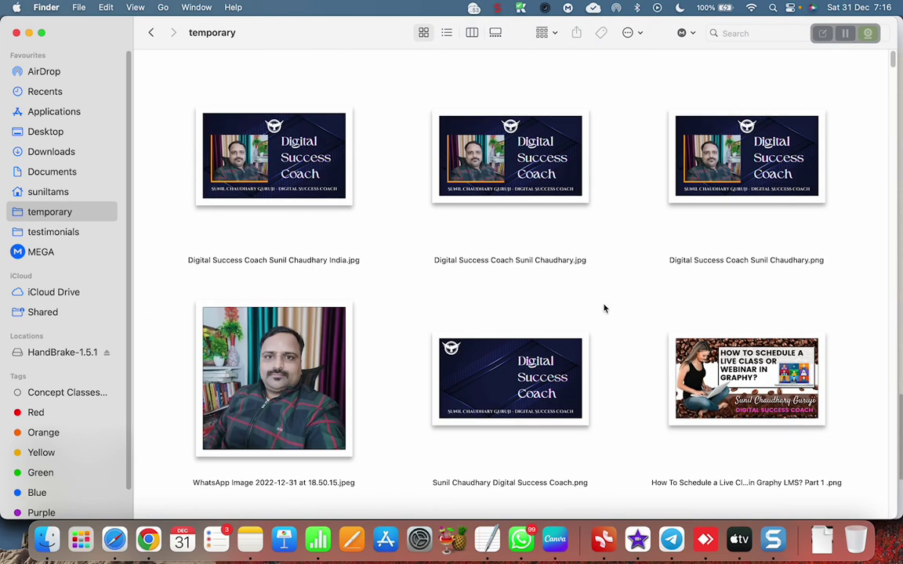
scroll(694, 314, down, 10)
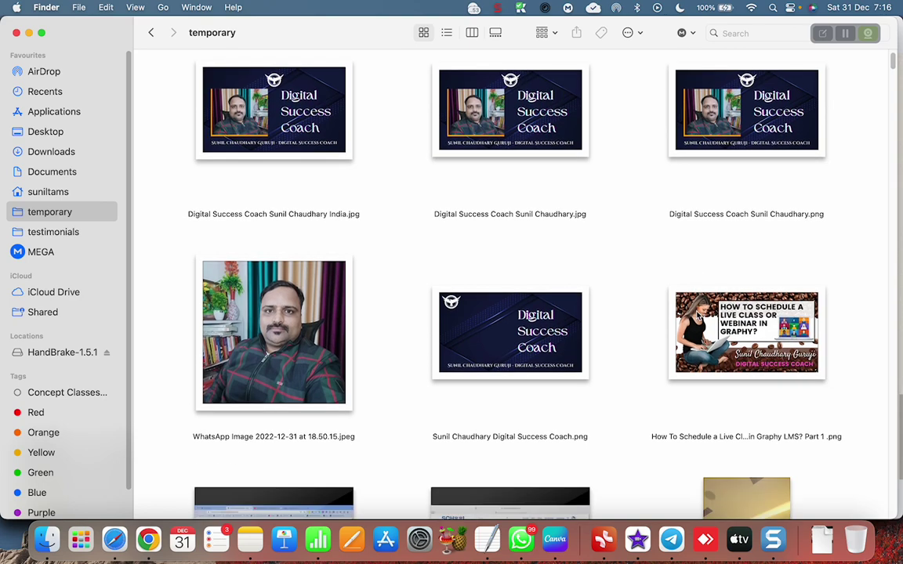
scroll(697, 315, down, 15)
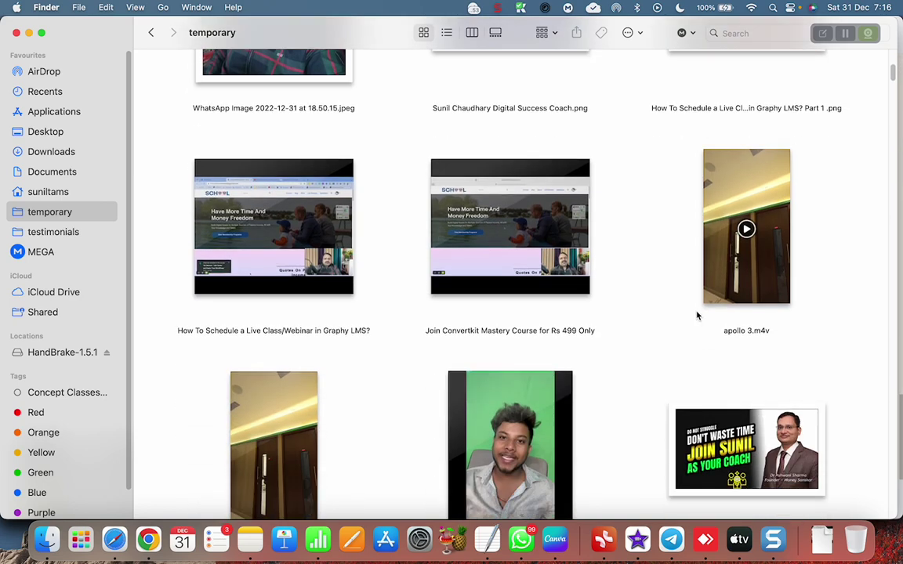
scroll(697, 316, down, 4)
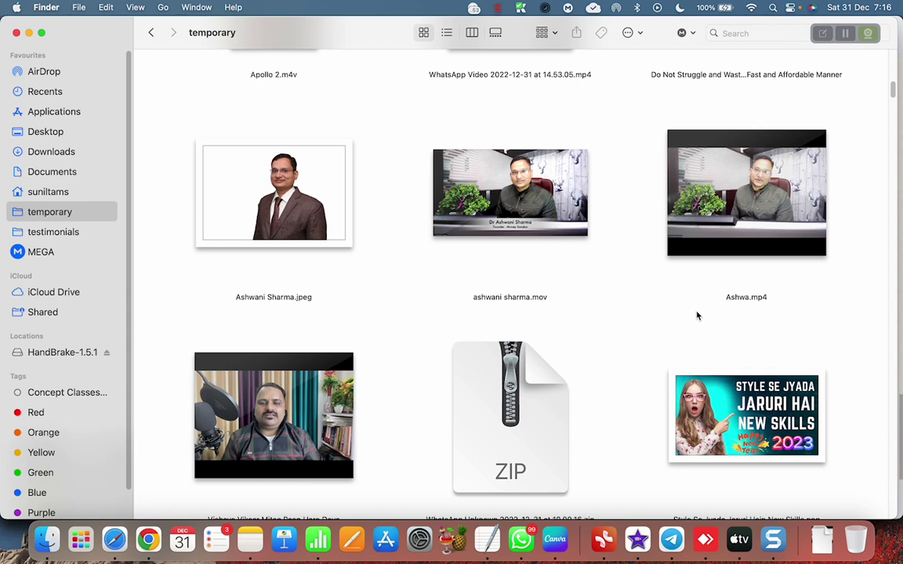
scroll(698, 317, down, 5)
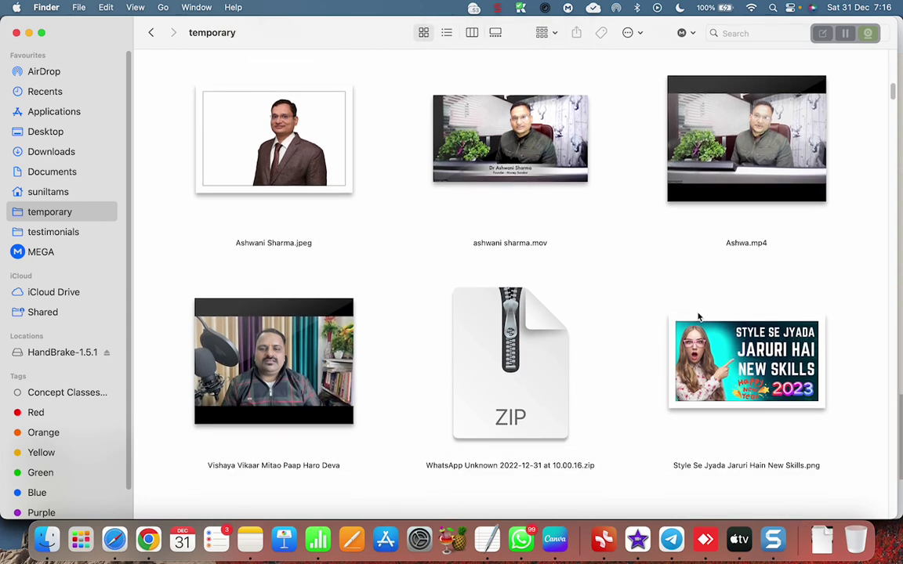
scroll(698, 316, down, 6)
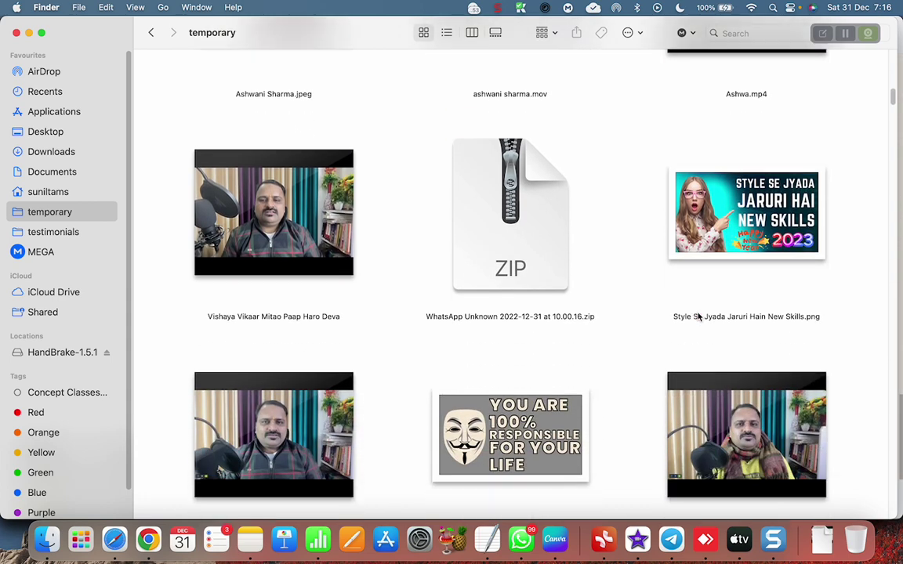
scroll(699, 316, down, 4)
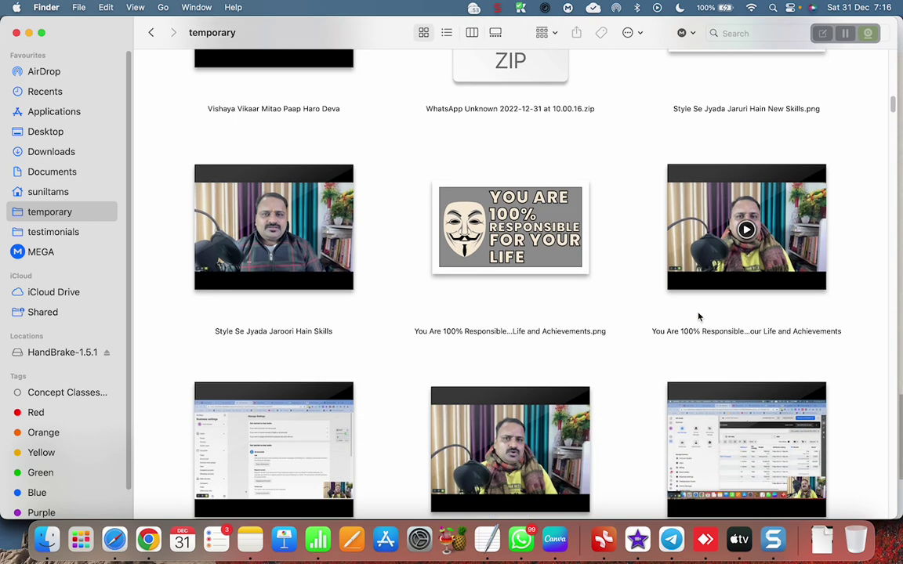
scroll(699, 317, down, 2)
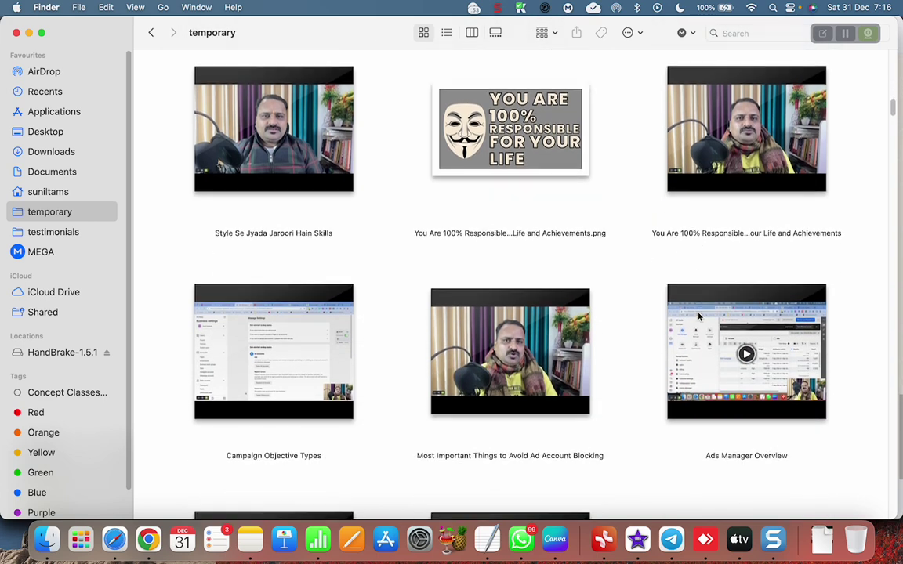
scroll(698, 316, down, 8)
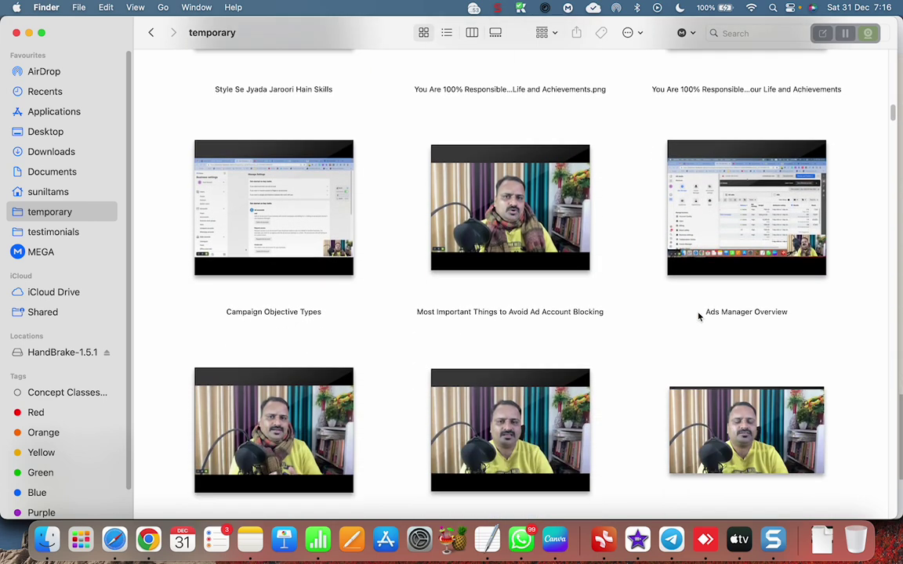
scroll(698, 317, down, 3)
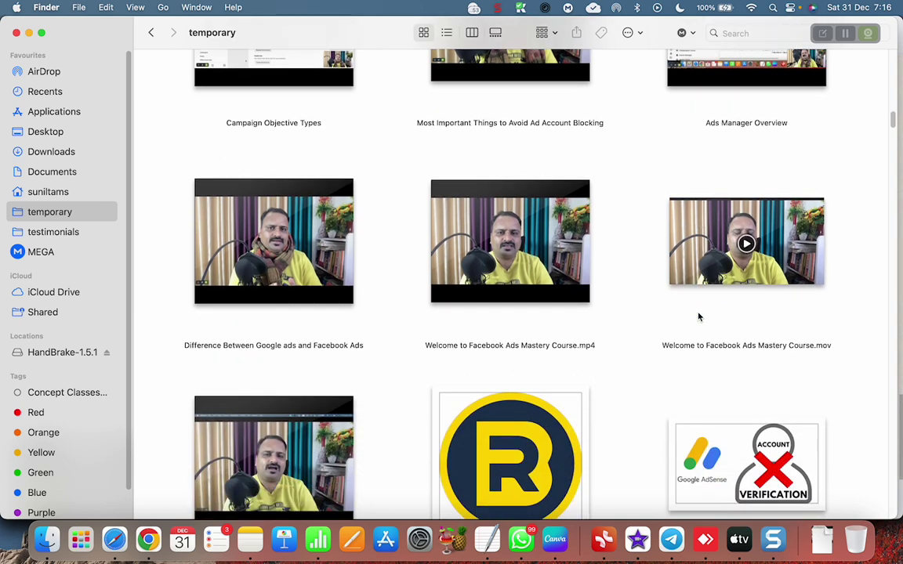
Rename the video Welcome to Facebook Ads Mastery Course.mov as "TEsting 123 Welcome to Facebook Ads Mastery Course.mov"
click(738, 342)
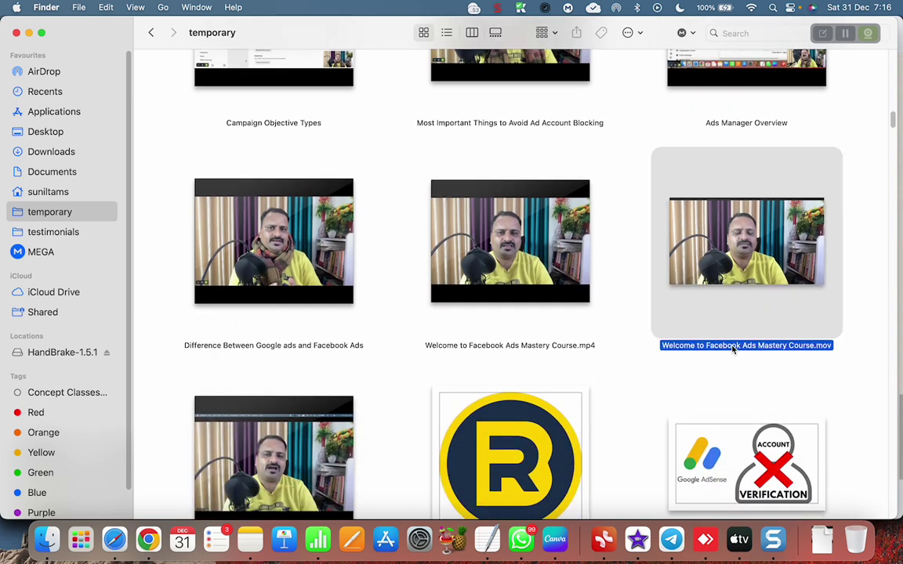
right_click(749, 280)
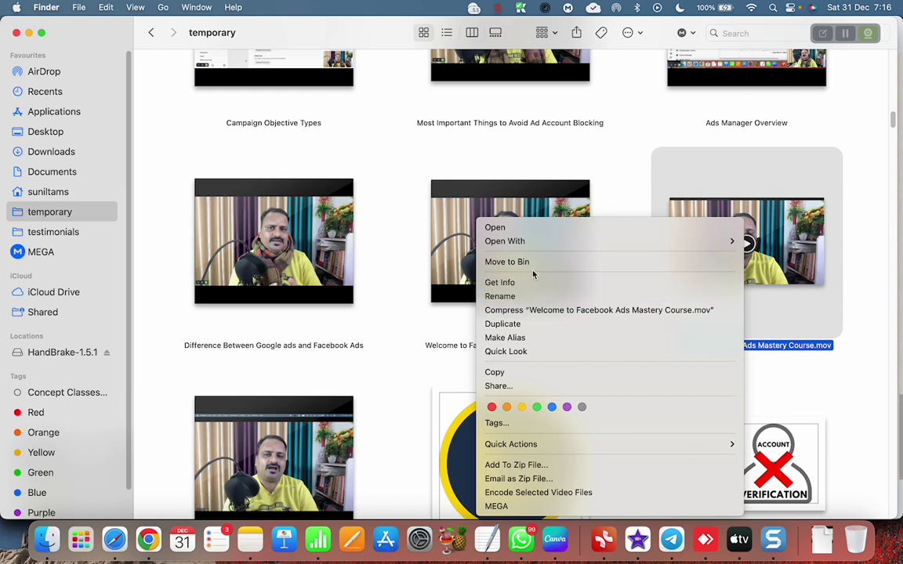
click(514, 295)
click(679, 344)
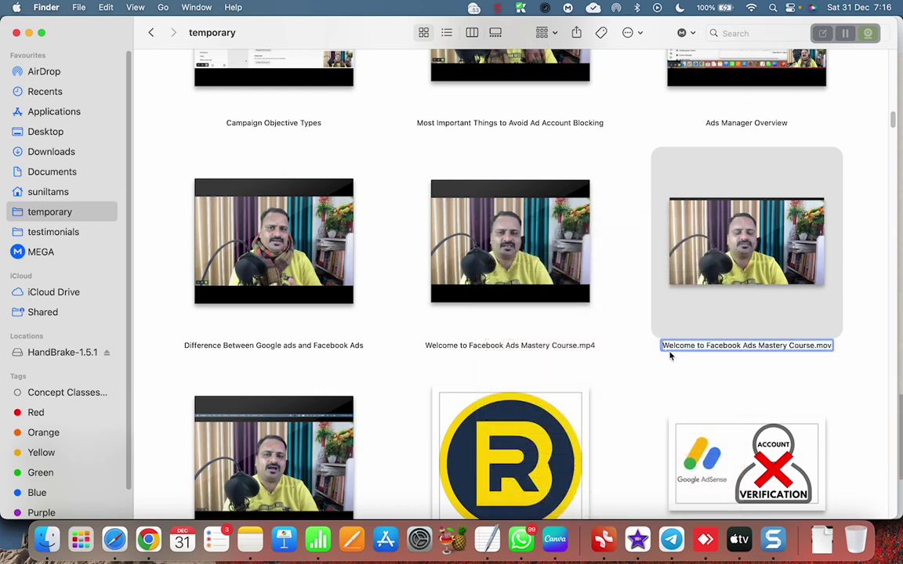
text(TEsting)
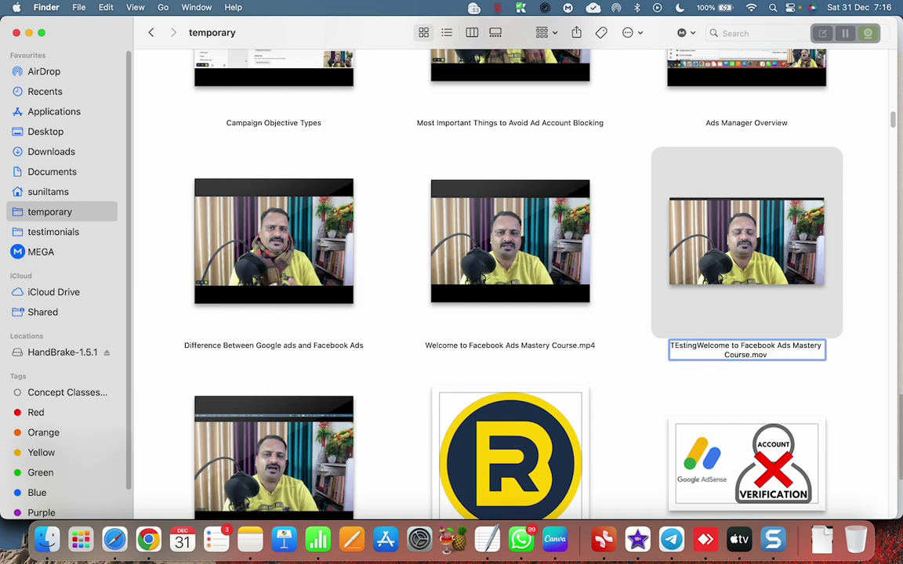
text( 123)
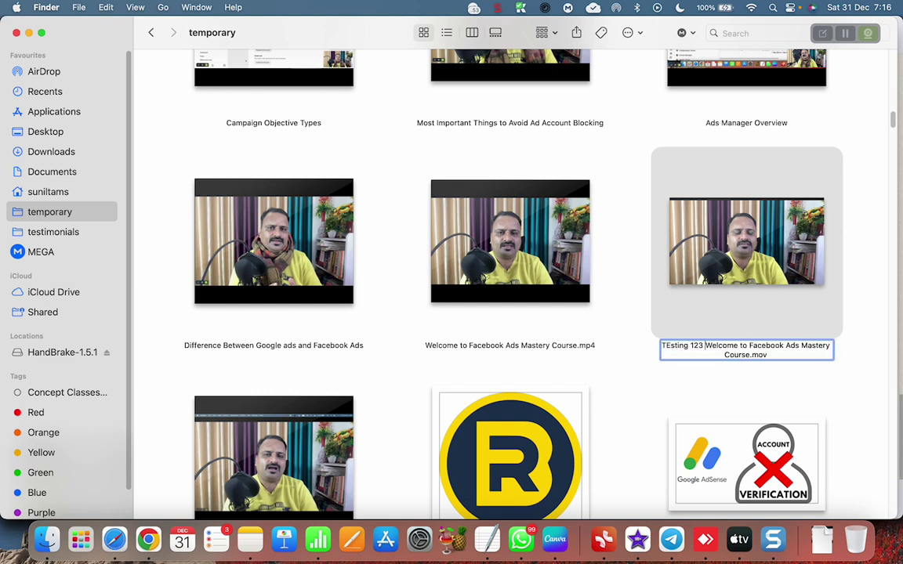
click(861, 353)
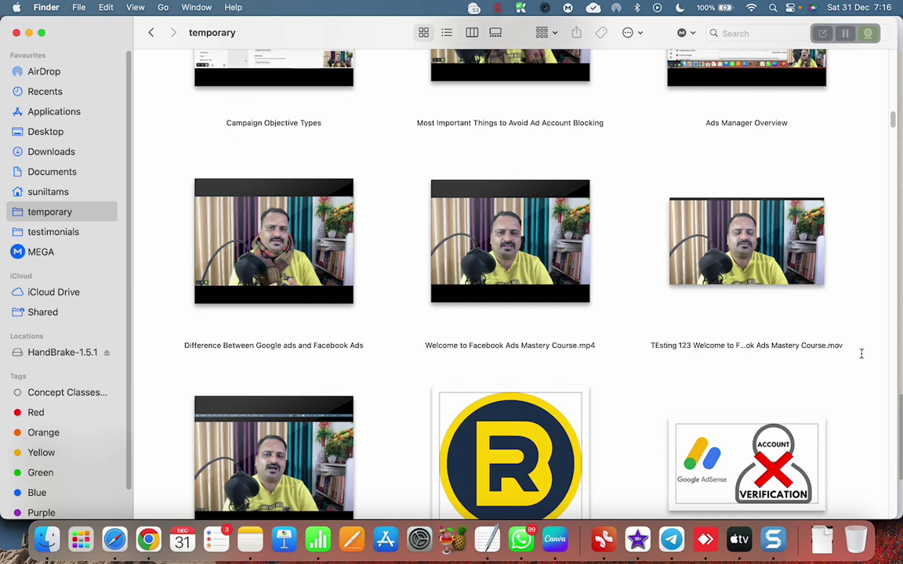
Show the file information of the TEsting 123 video and examine its size on disk
right_click(686, 237)
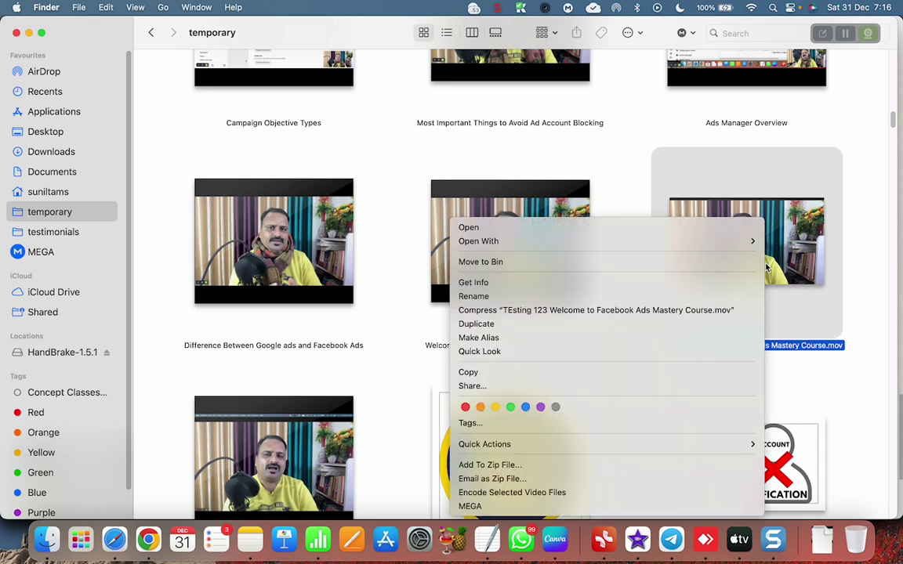
click(491, 284)
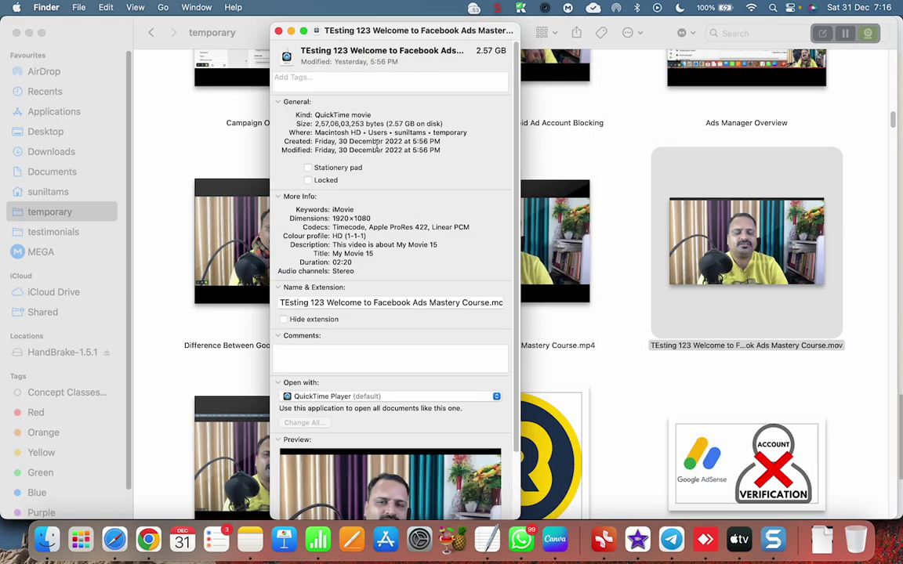
drag(386, 123, 439, 123)
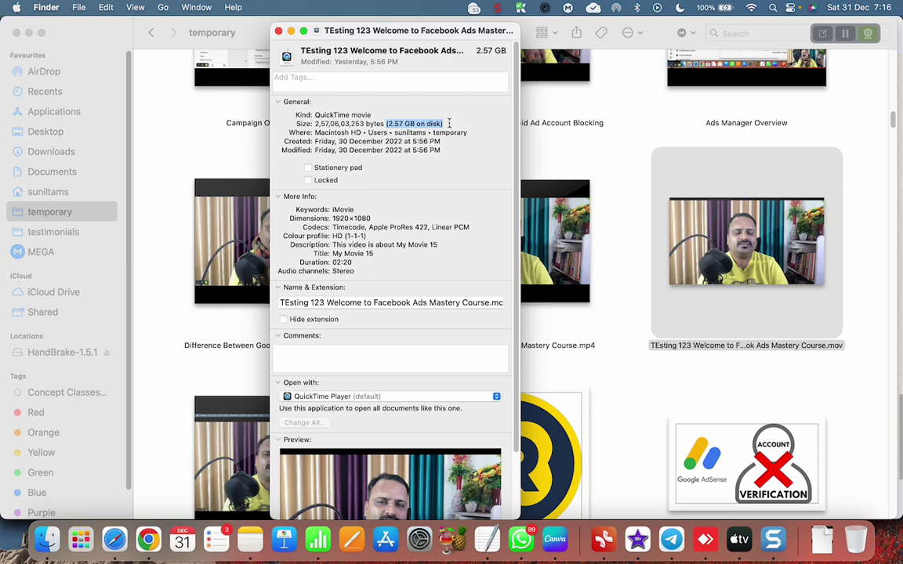
mouse_move(731, 264)
click(861, 321)
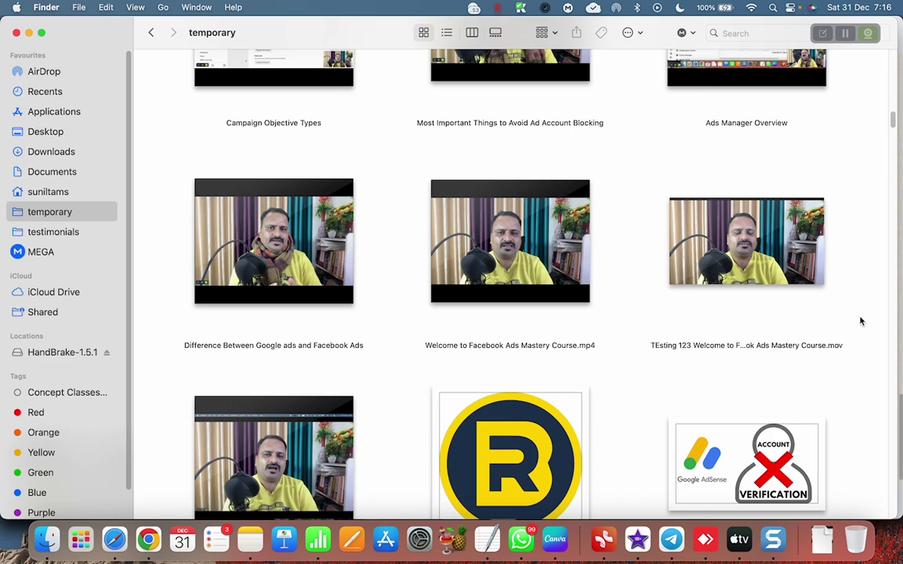
Switch back to YouTube Studio in Chrome, start a new video upload and bring up the file chooser
key(super+Tab)
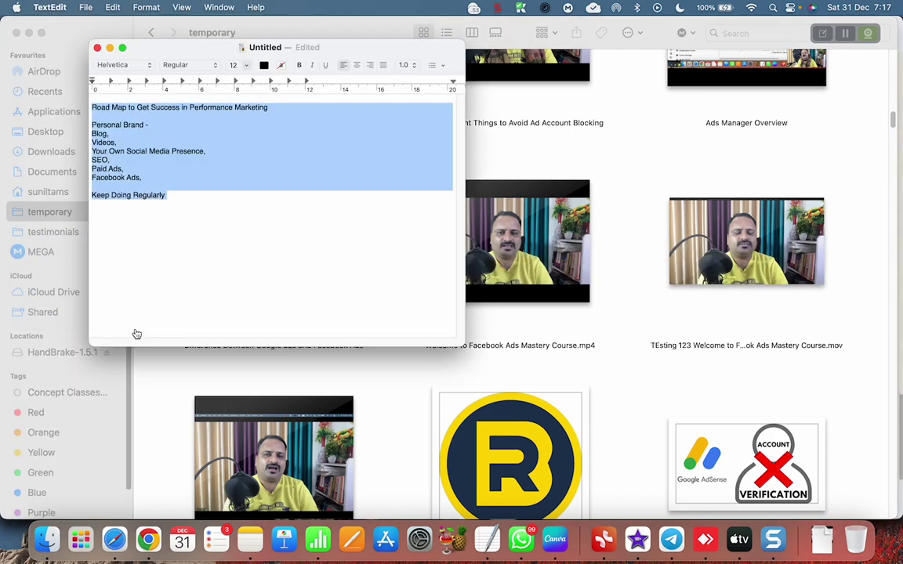
key(super+Tab)
click(174, 282)
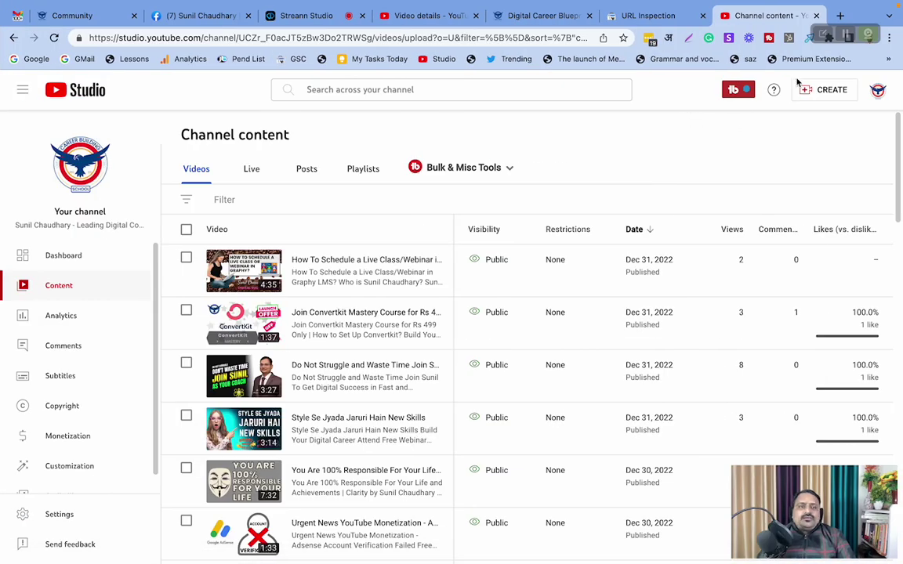
click(827, 91)
click(770, 118)
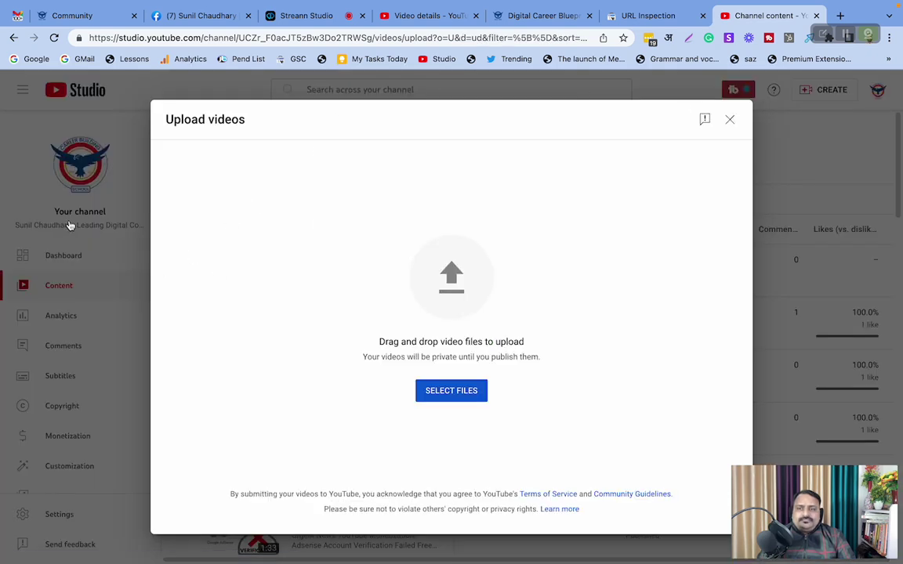
click(467, 311)
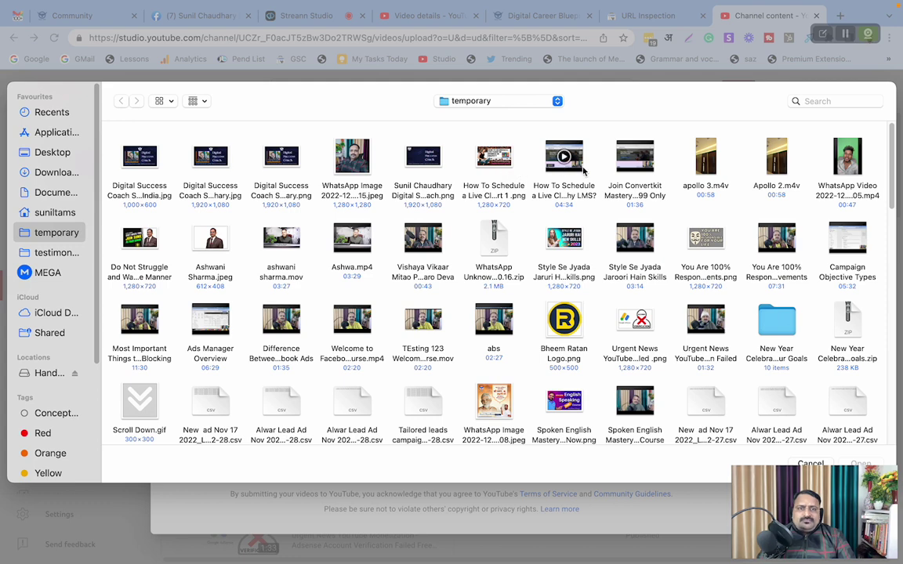
Upload the TEsting 123 Welcome to Facebook Ads Mastery Course.mov file from the temporary folder
click(636, 171)
scroll(639, 174, down, 2)
key(t)
key(e)
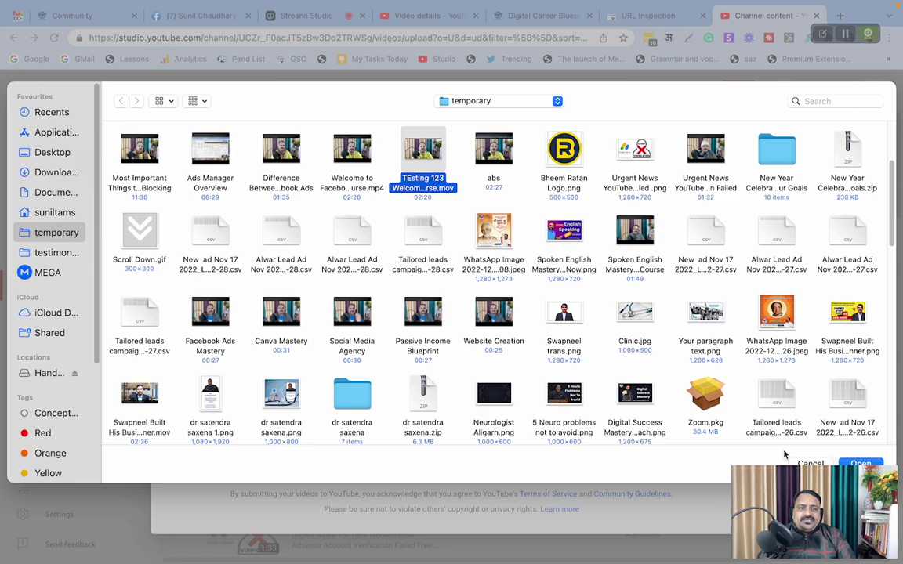
click(861, 464)
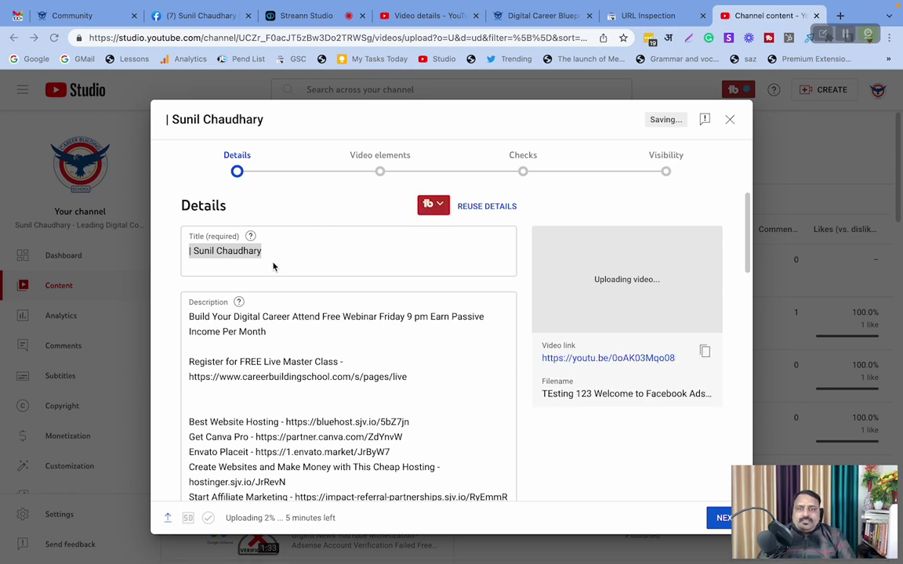
Replace the default title of the uploading video with "testing 123"
triple_click(287, 256)
text(test)
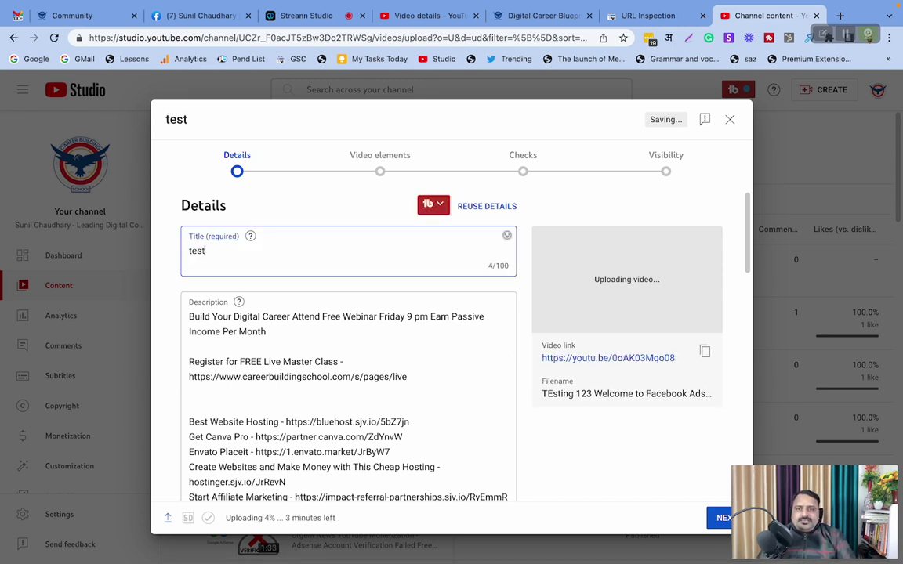
text(ing 123)
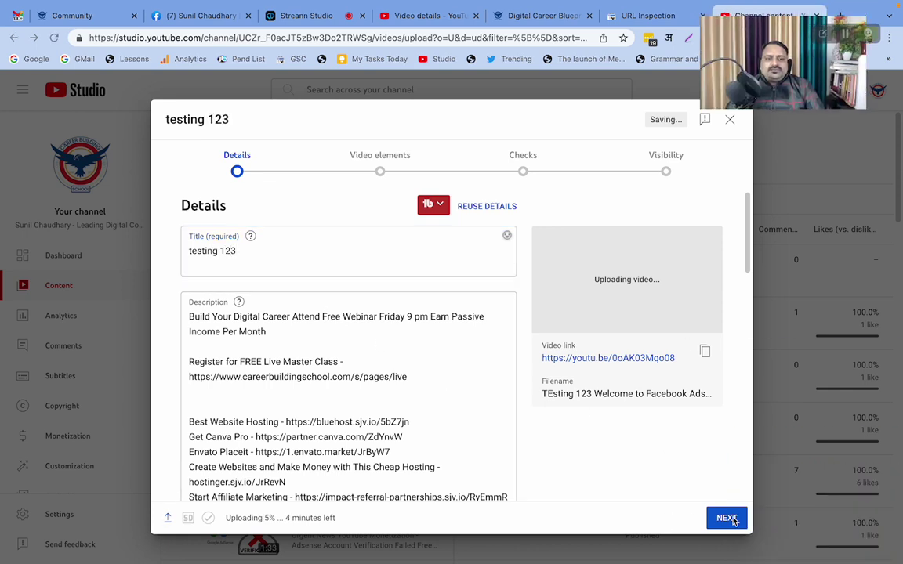
Take the testing 123 upload through its remaining stages, publish it with Public visibility and close the processing notice
click(673, 519)
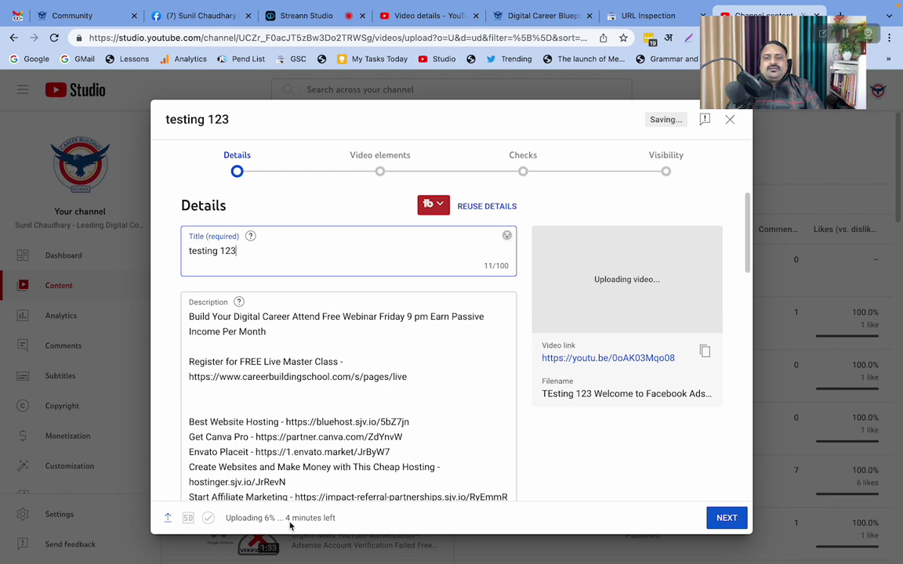
mouse_move(223, 519)
mouse_down()
mouse_move(369, 522)
mouse_move(228, 519)
mouse_up()
click(352, 520)
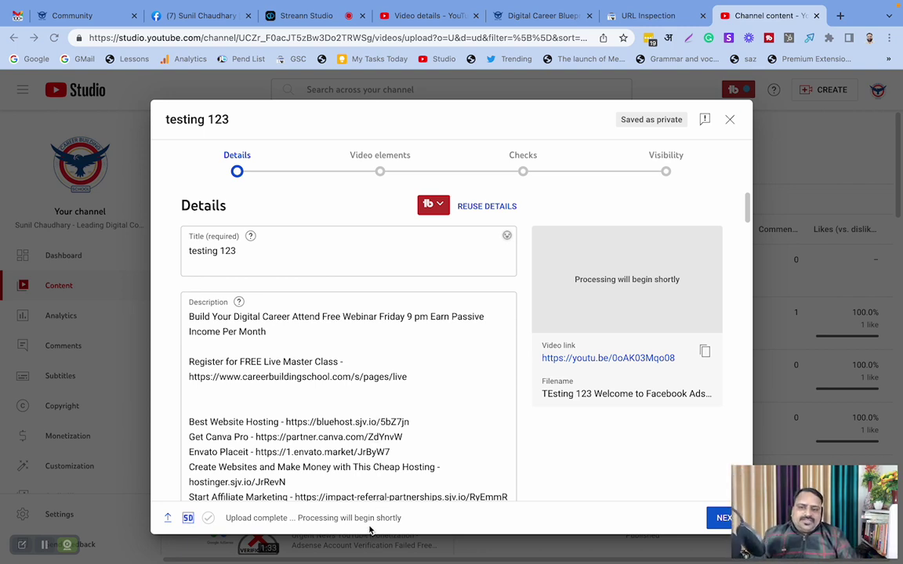
click(726, 522)
click(726, 522)
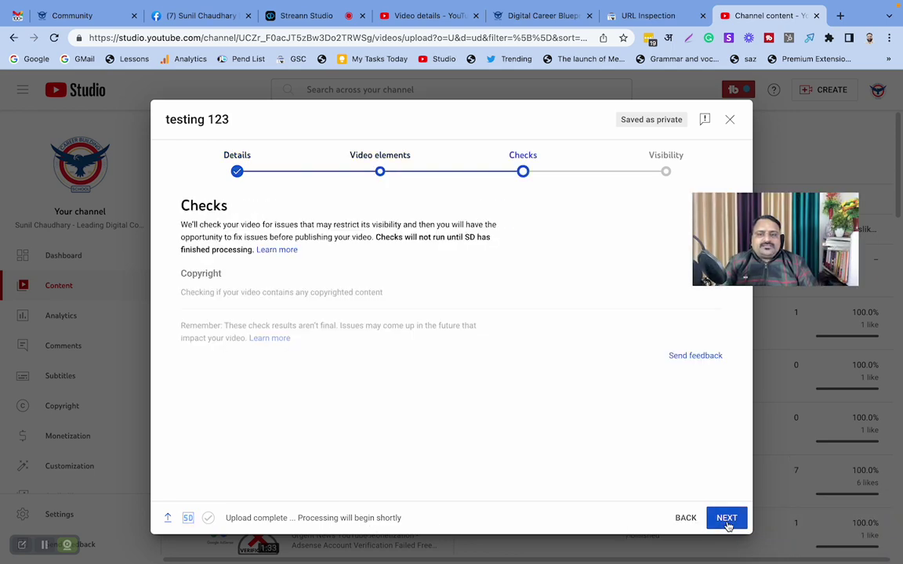
click(727, 522)
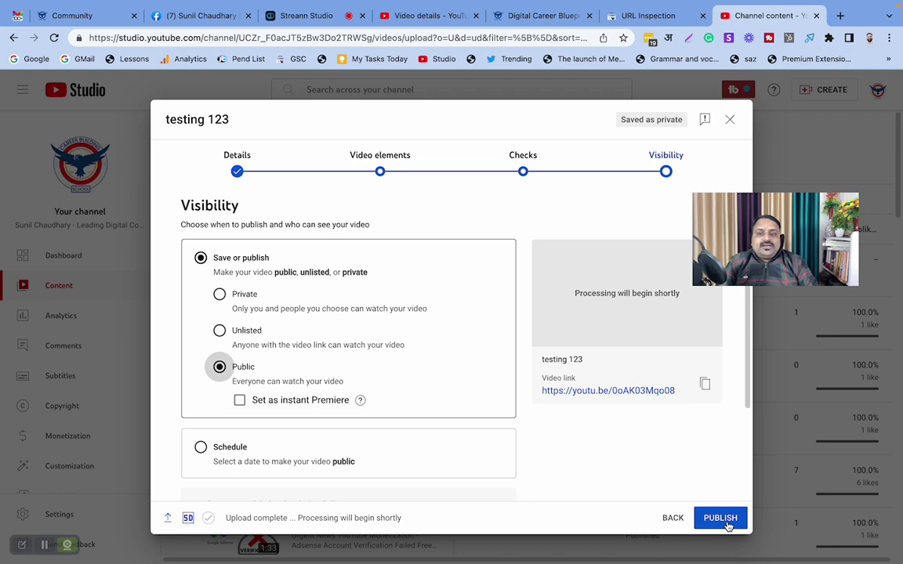
click(720, 518)
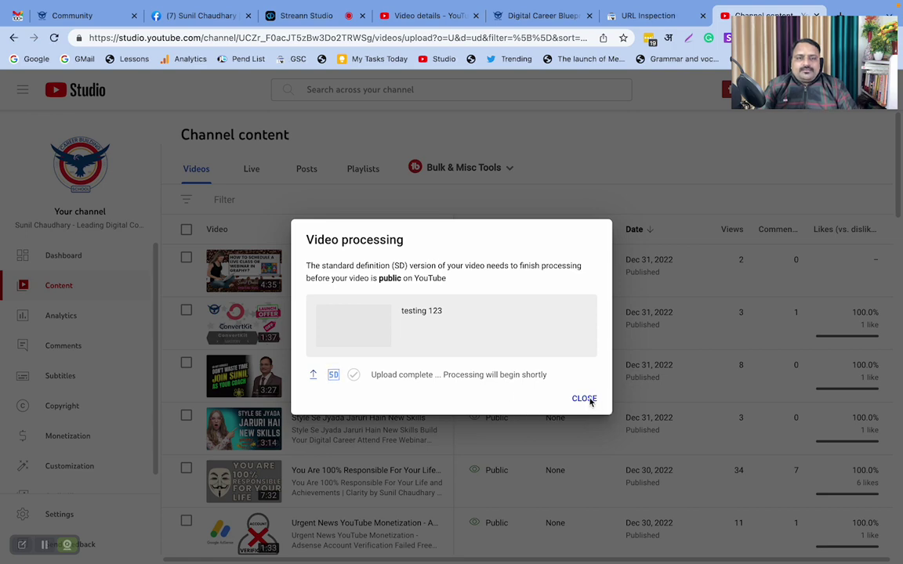
click(585, 400)
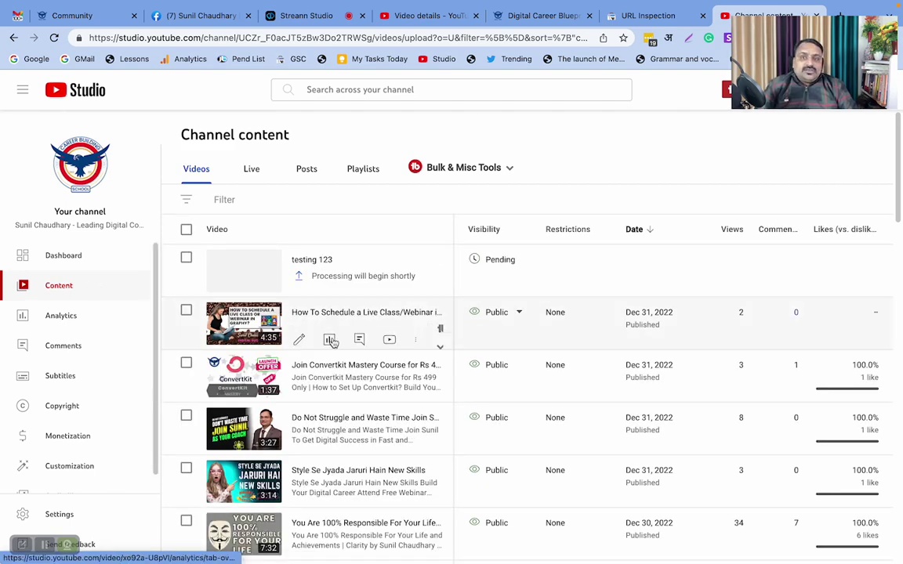
Switch to Finder and examine the size on disk in the TEsting 123 .mov file's information, closing the window when done
mouse_move(216, 537)
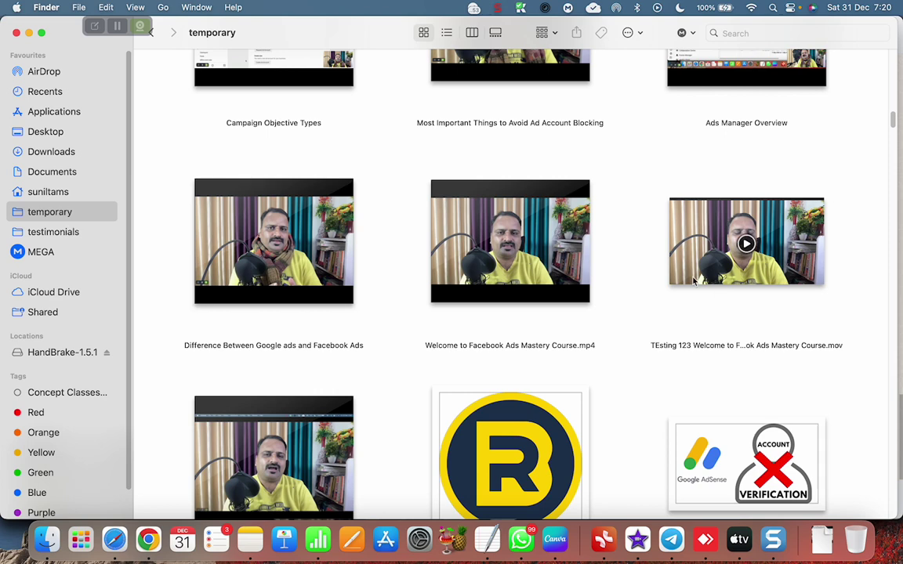
click(695, 282)
right_click(693, 282)
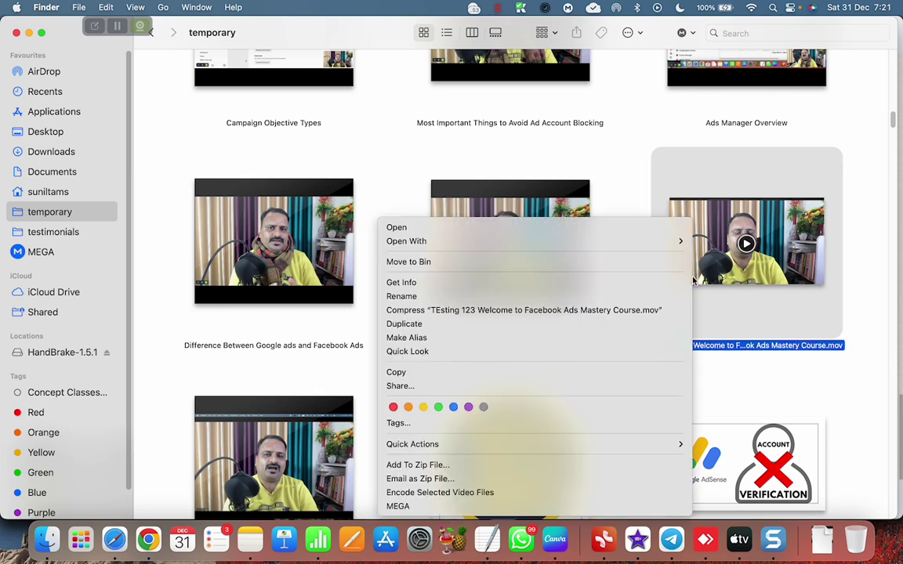
click(430, 285)
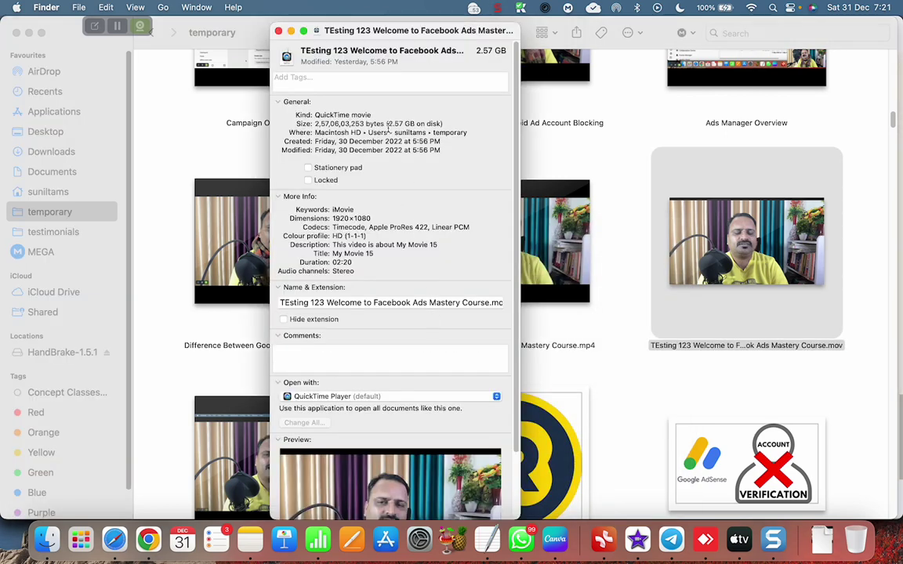
drag(387, 125, 419, 128)
click(279, 31)
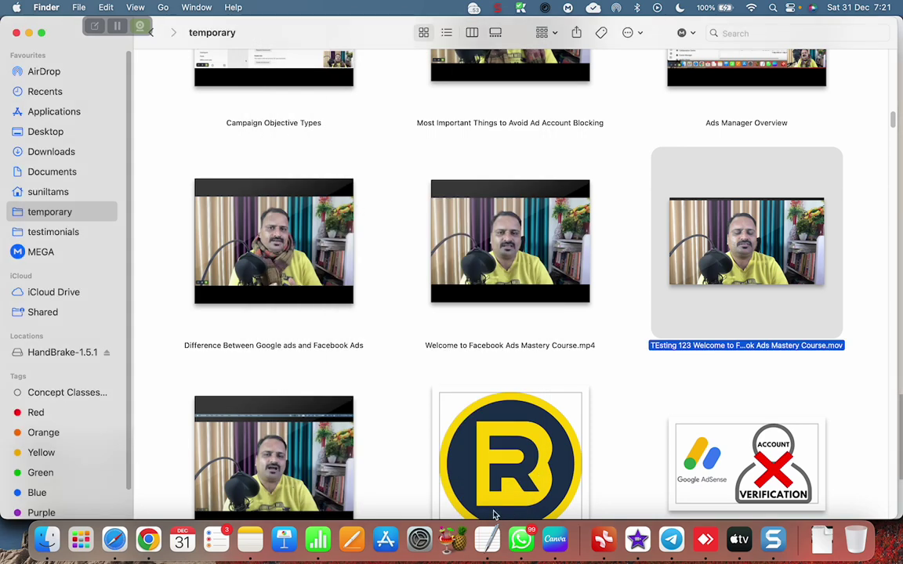
Return to YouTube Studio in Chrome, open the testing 123 video's details and check its processing progress
click(149, 539)
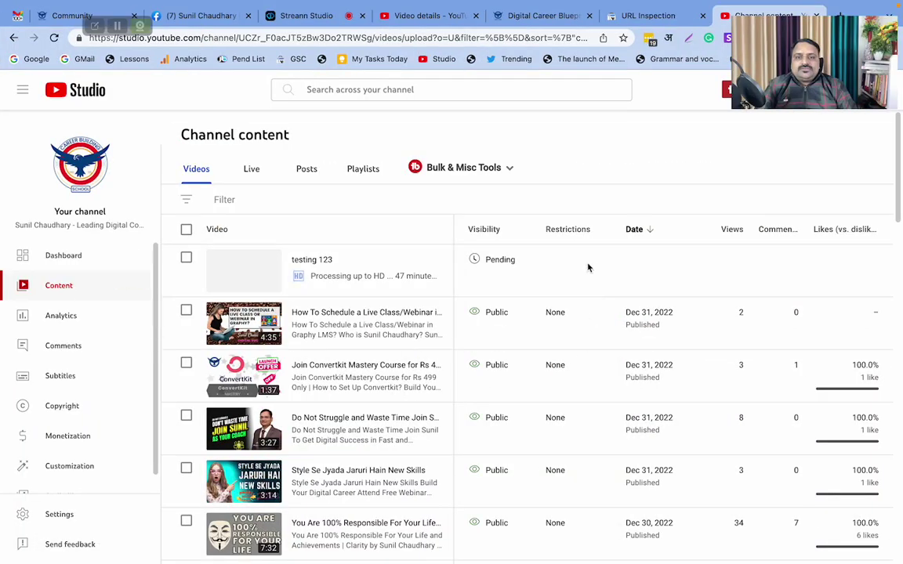
click(242, 271)
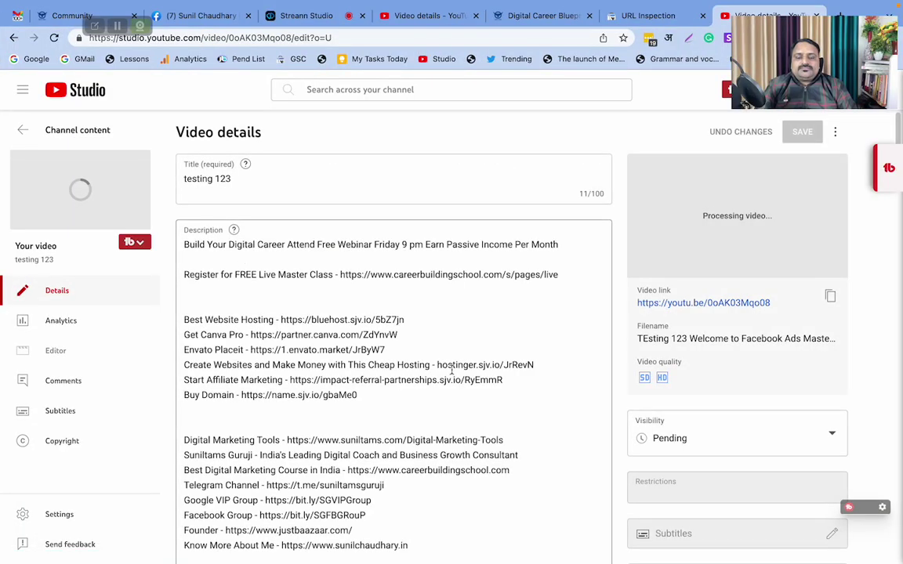
mouse_move(67, 183)
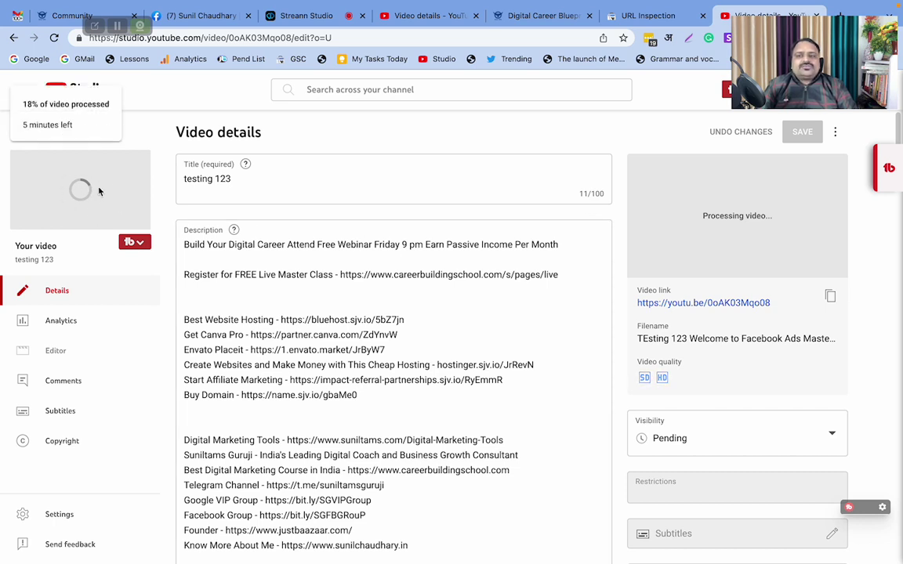
scroll(383, 363, down, 10)
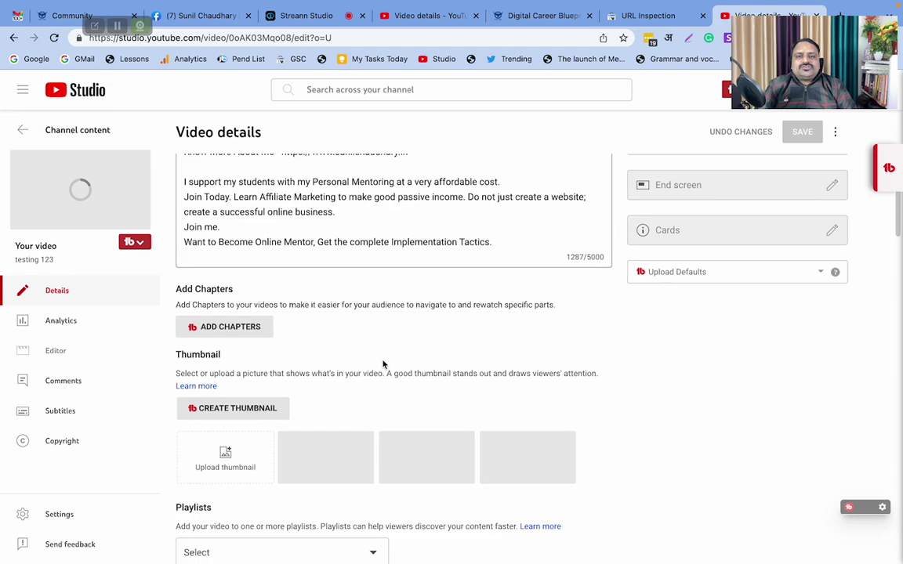
mouse_move(78, 200)
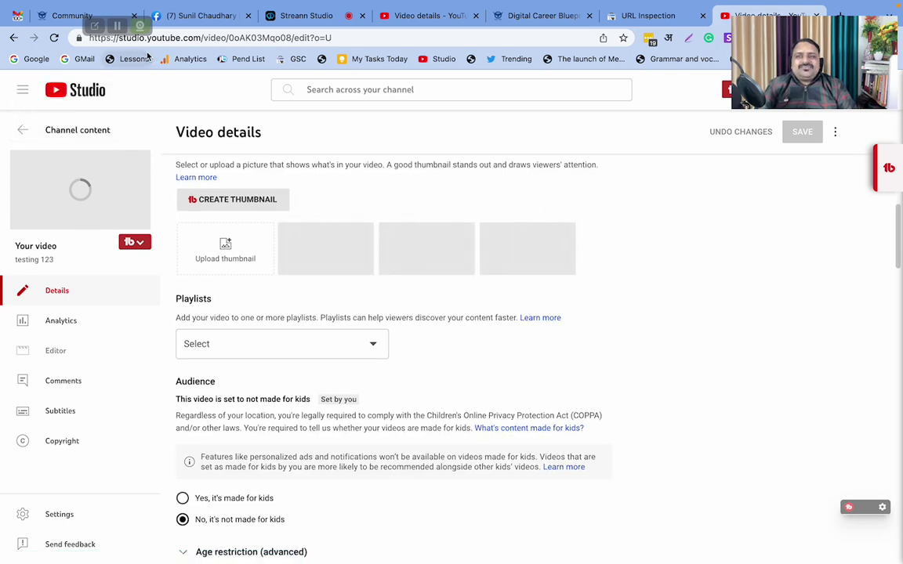
scroll(453, 326, up, 10)
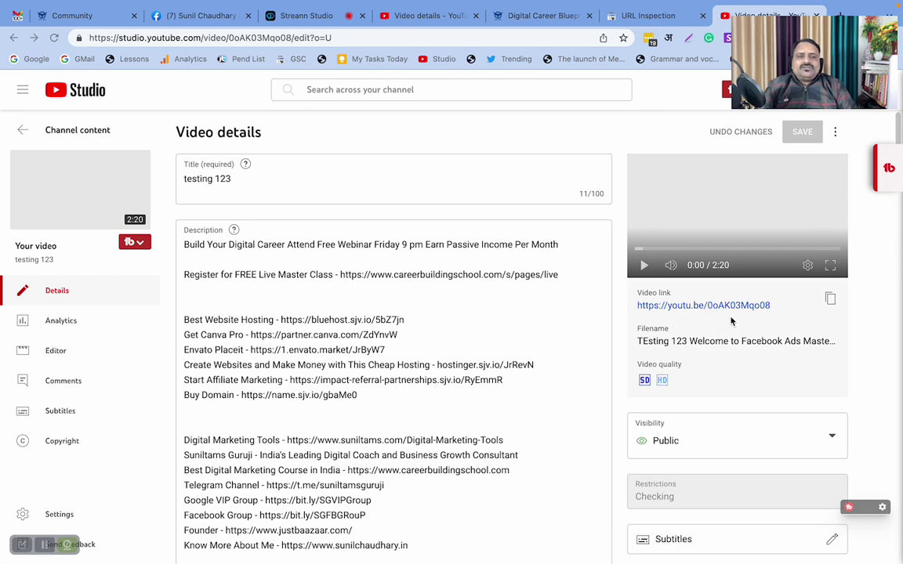
Open the video's watch page from its link, and load the same address with "ss" inserted before "youtube"
click(697, 307)
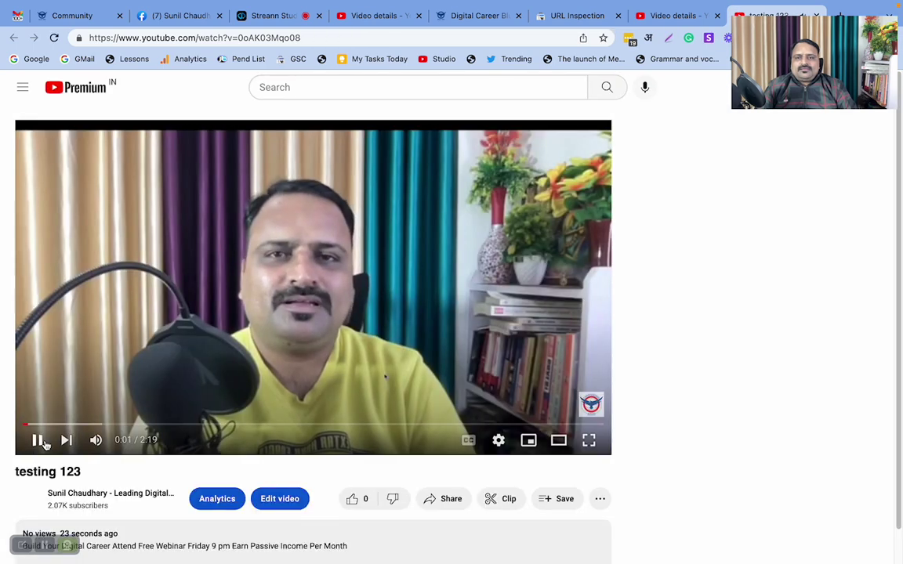
click(40, 442)
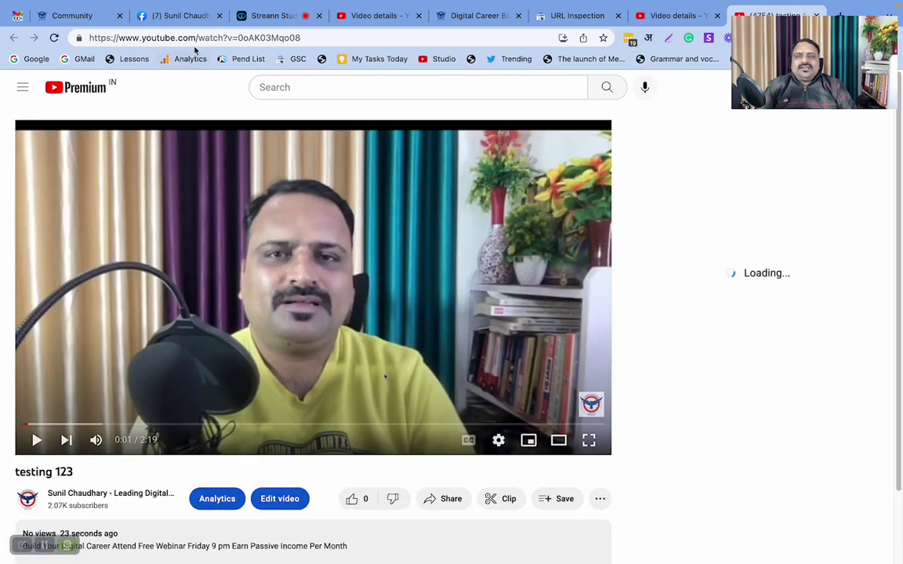
click(141, 39)
click(141, 39)
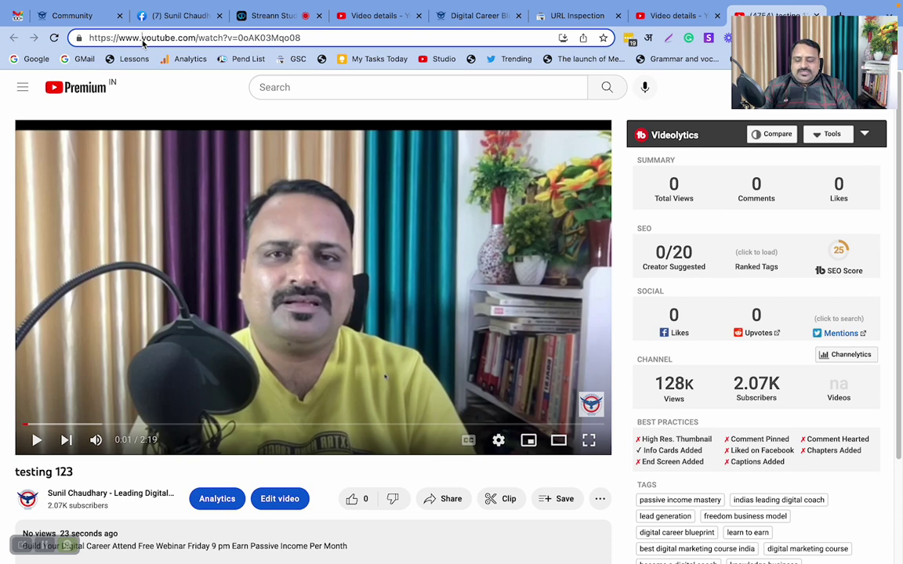
text(ss)
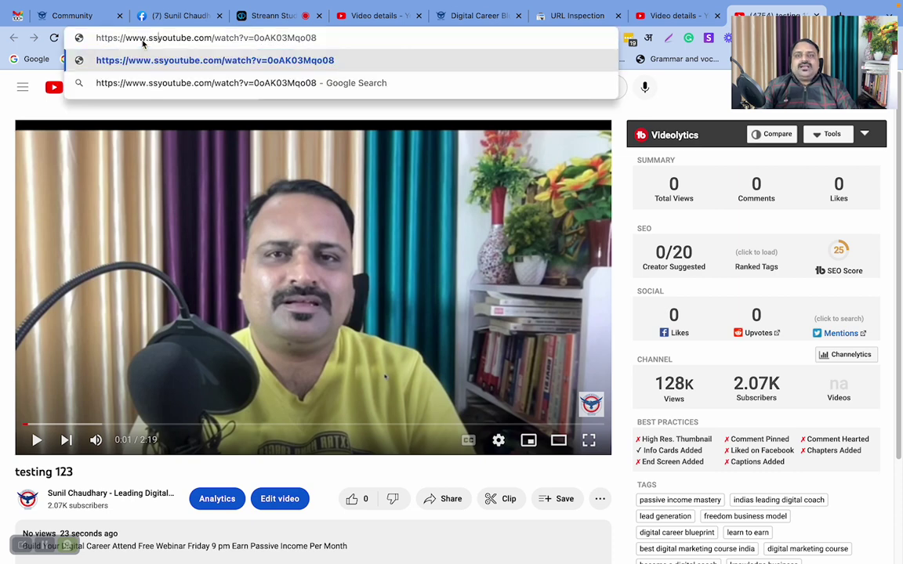
key(Return)
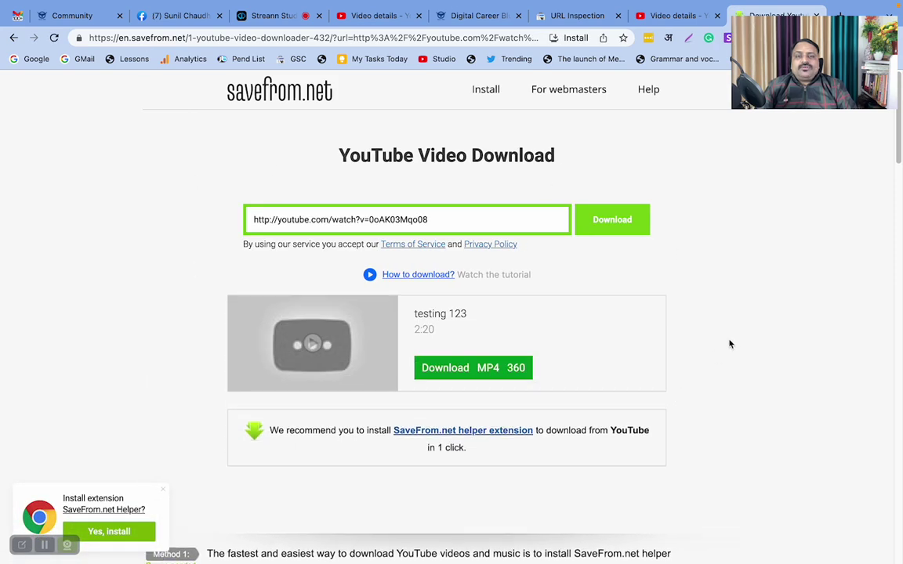
Request the MP4 360 download of testing 123 and pause the video in its playback tab
scroll(729, 344, down, 3)
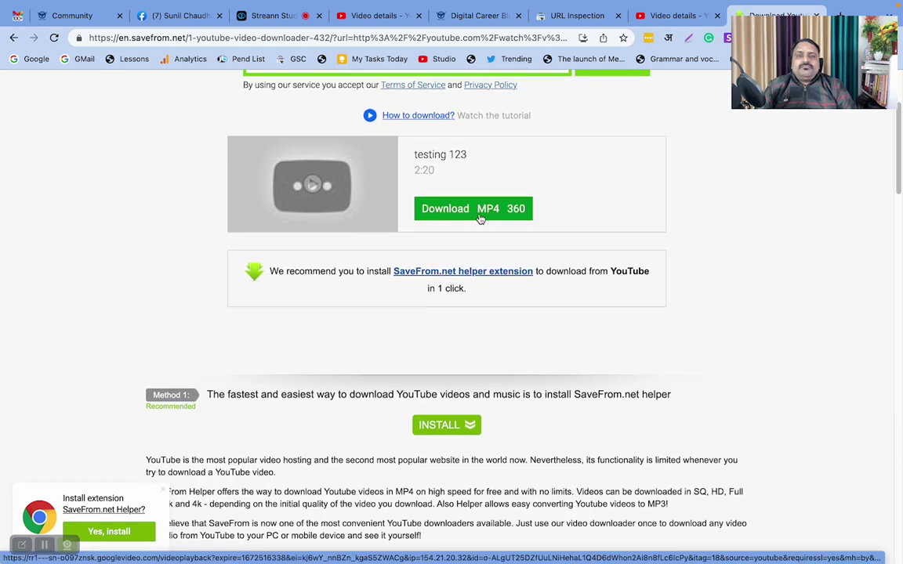
click(455, 210)
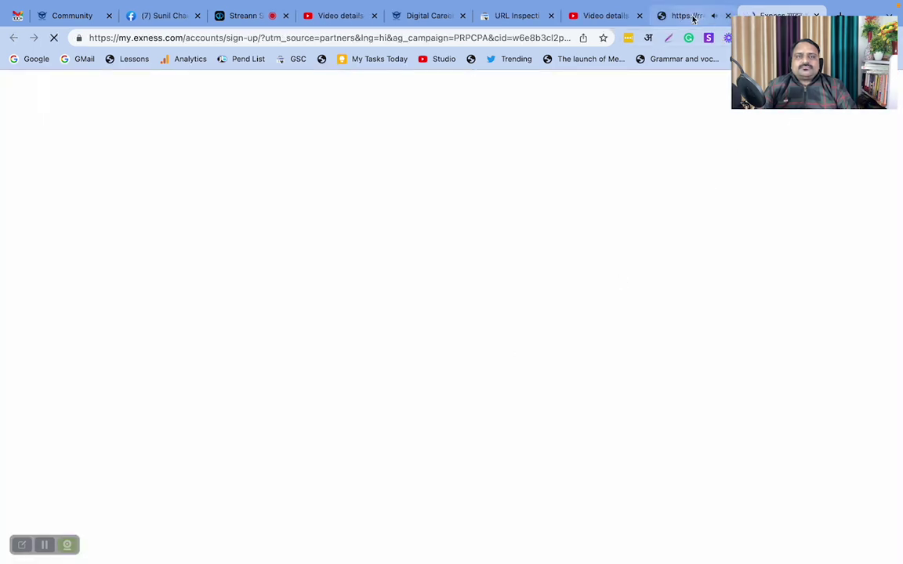
click(694, 15)
click(472, 337)
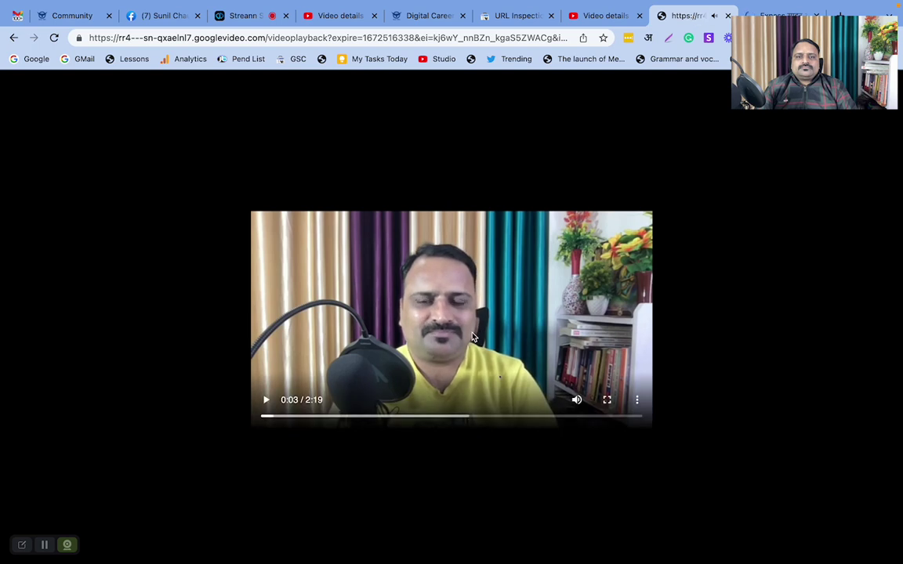
drag(781, 102, 780, 552)
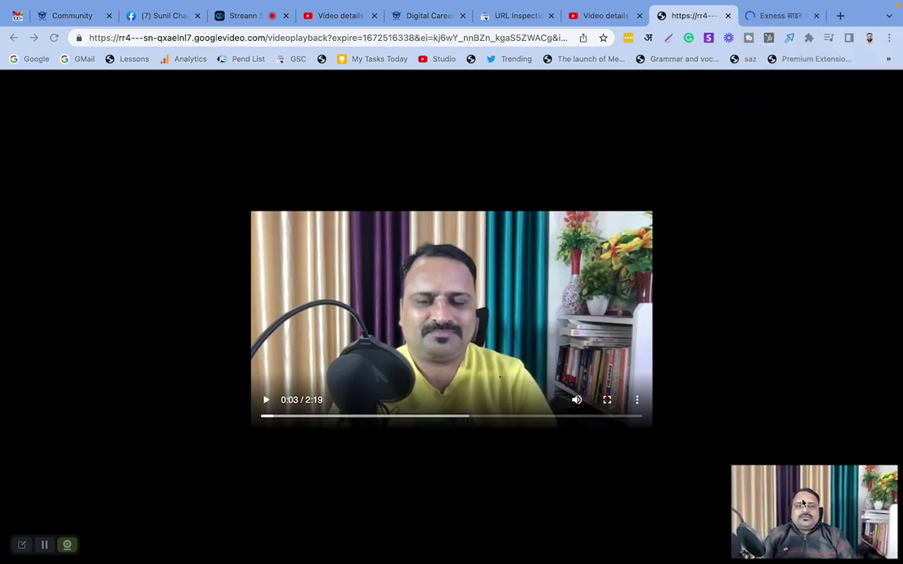
Download the video from the player and save it in the temporary folder as "testing 123 complete"
click(639, 402)
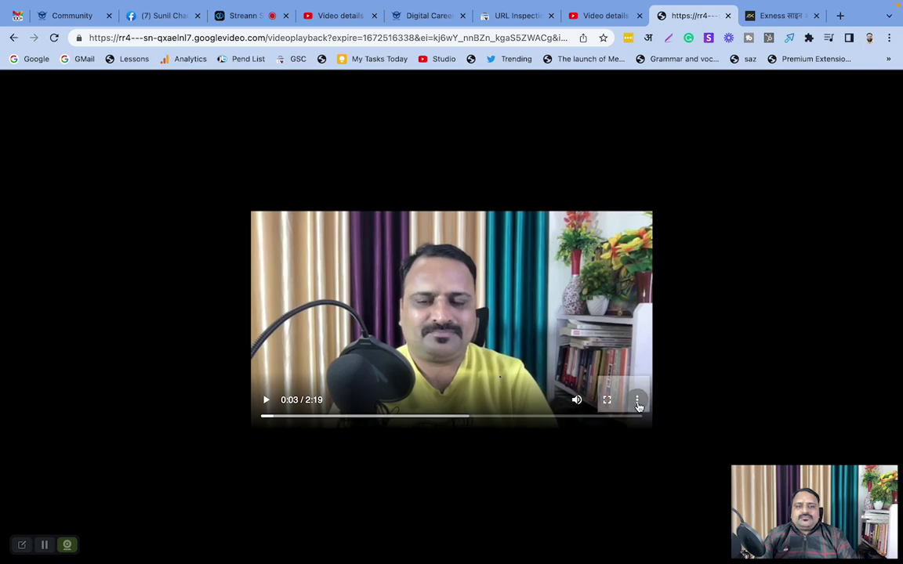
click(586, 341)
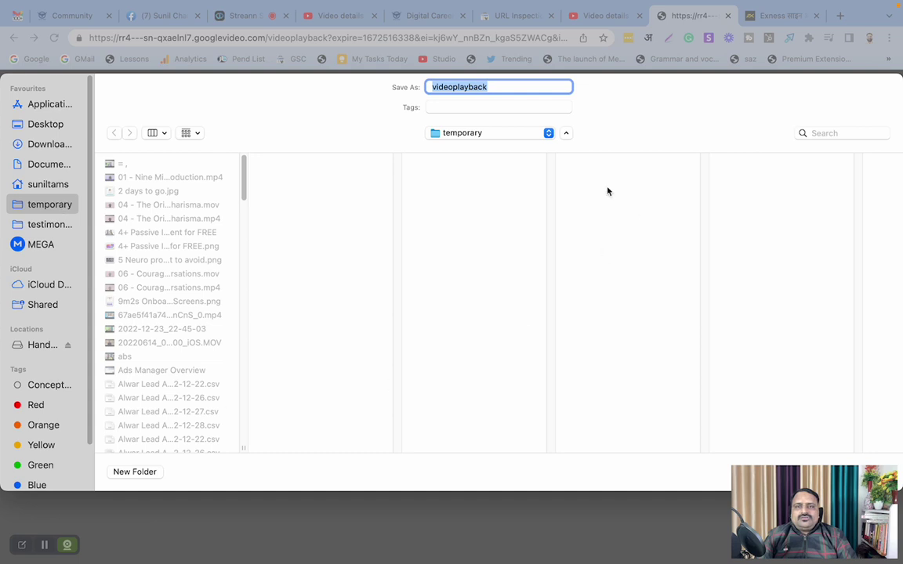
text(tes)
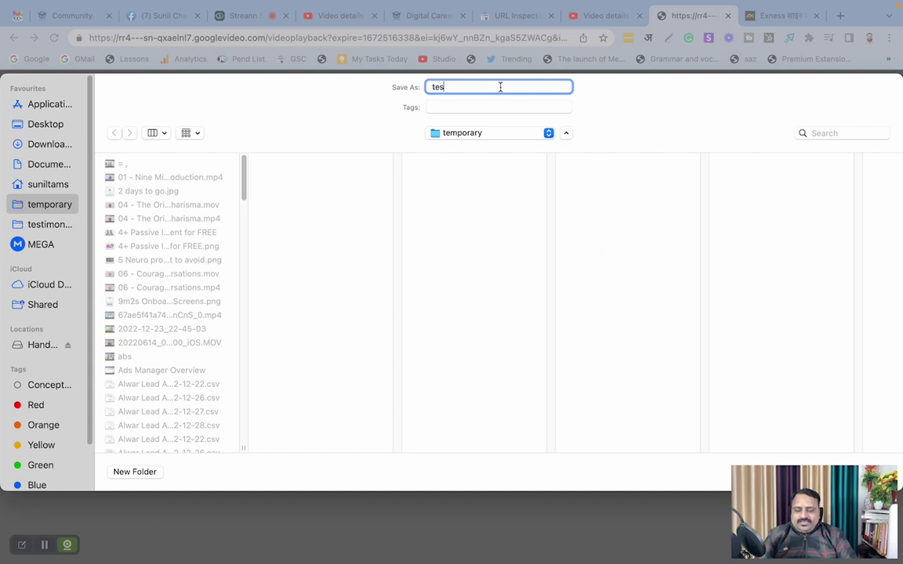
text(ting 123)
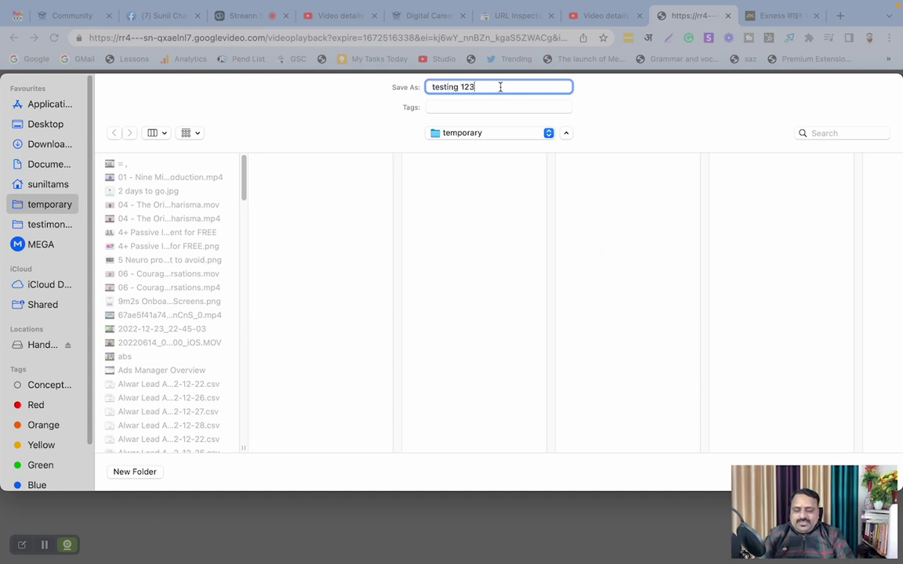
text( c)
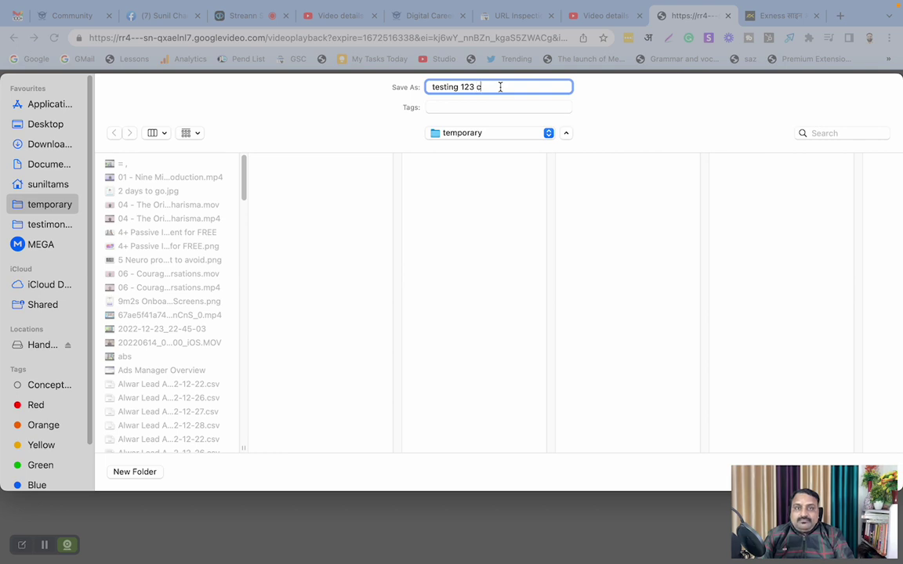
text(omplete)
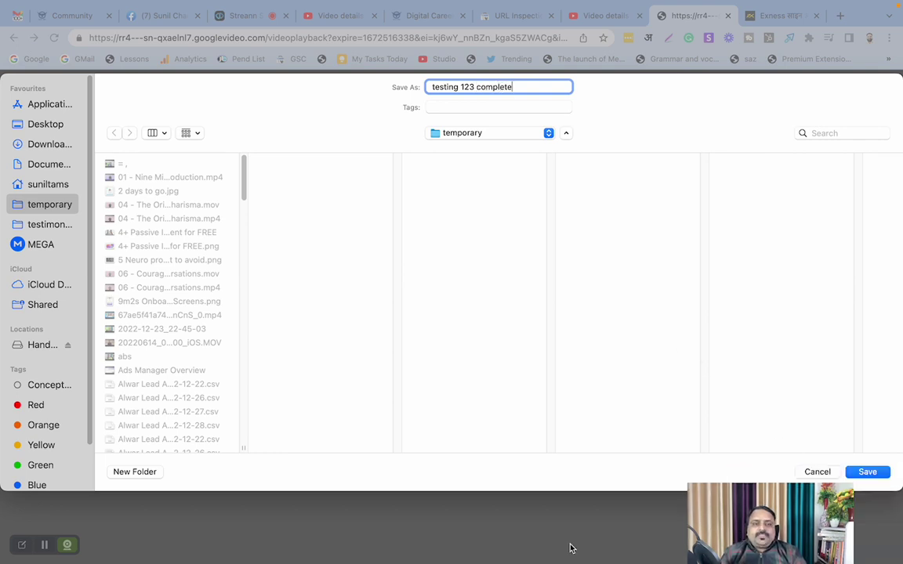
click(873, 476)
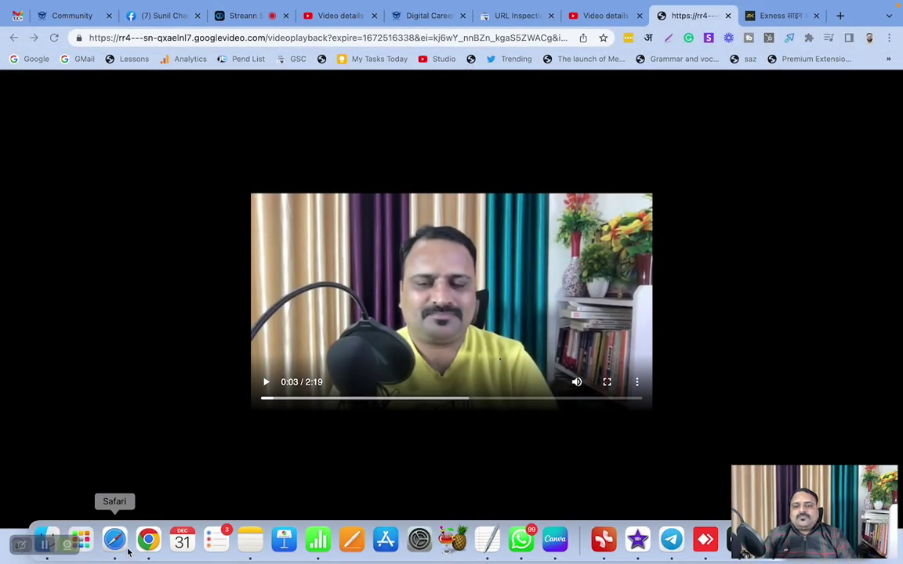
Show the downloaded testing 123 complete.mp4 in Finder and examine its size on disk in the file information
click(134, 547)
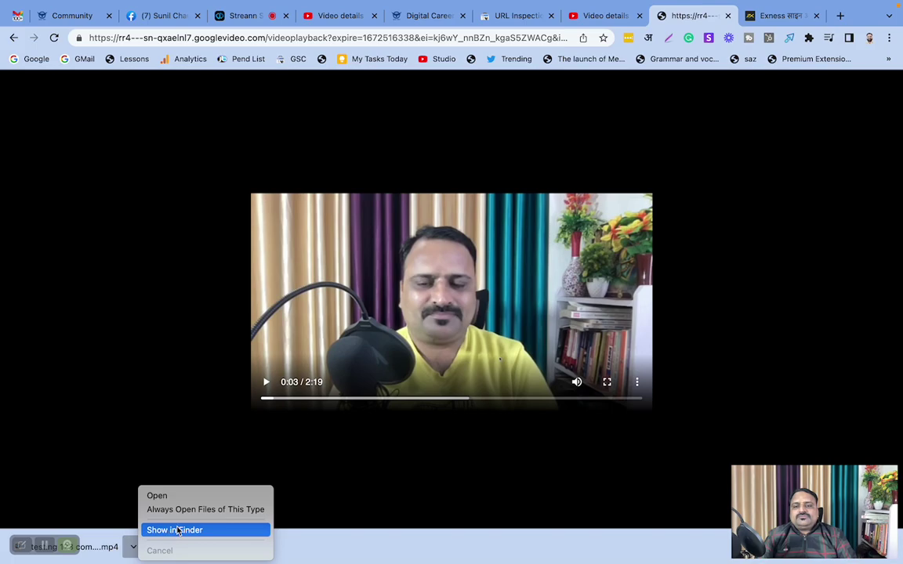
click(165, 530)
click(331, 280)
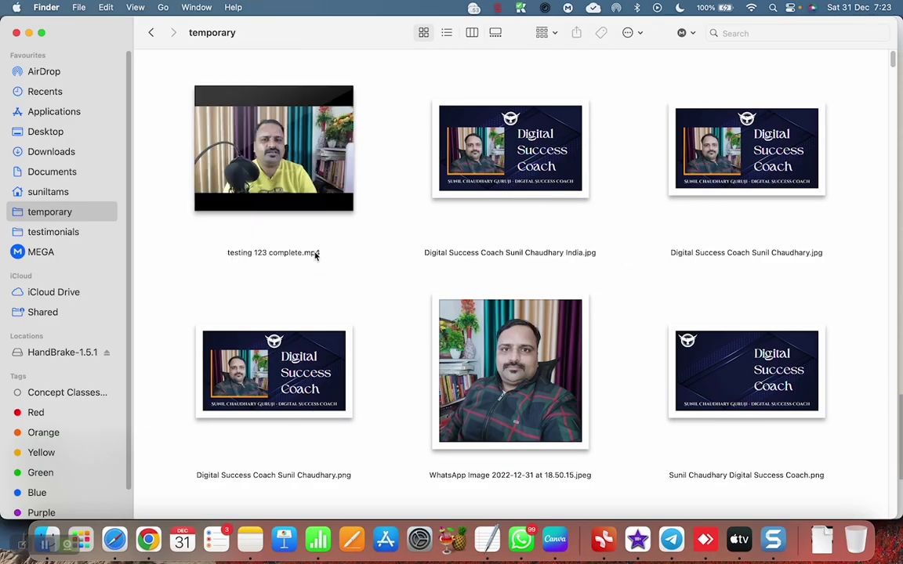
right_click(305, 178)
click(350, 242)
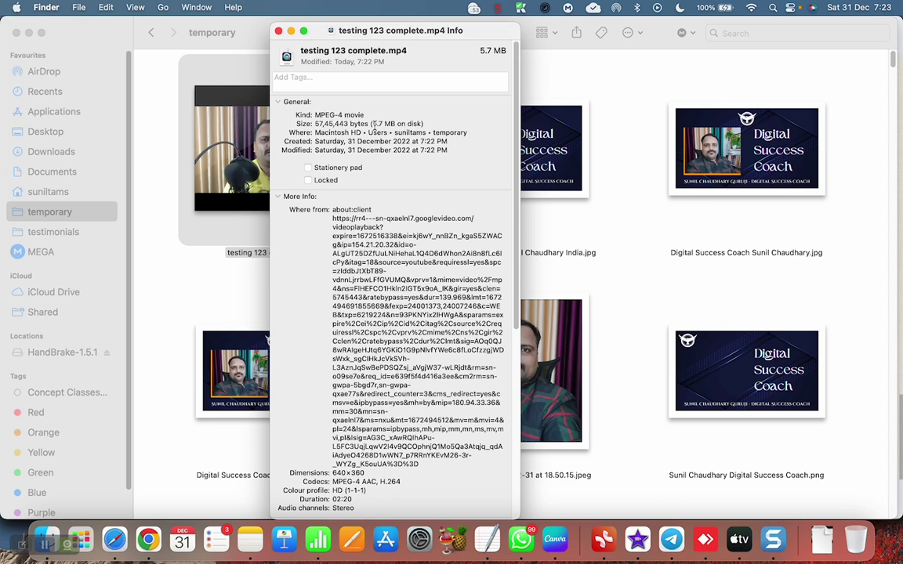
click(279, 32)
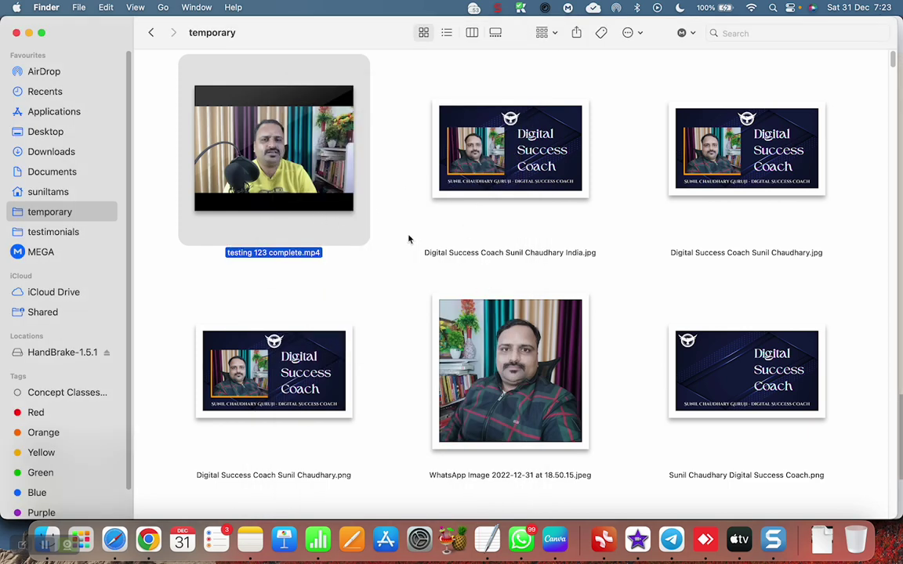
Open testing 123 complete.mp4 in QuickTime Player
double_click(325, 166)
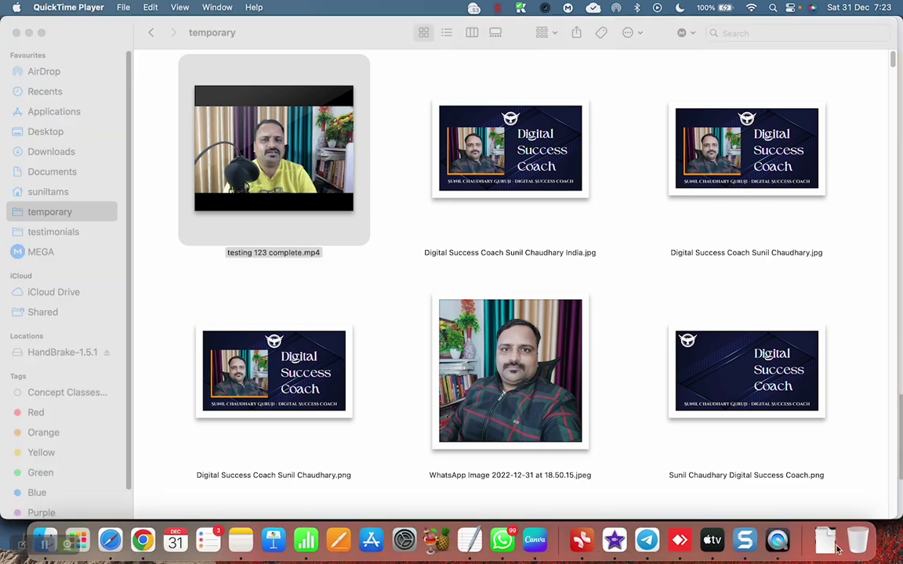